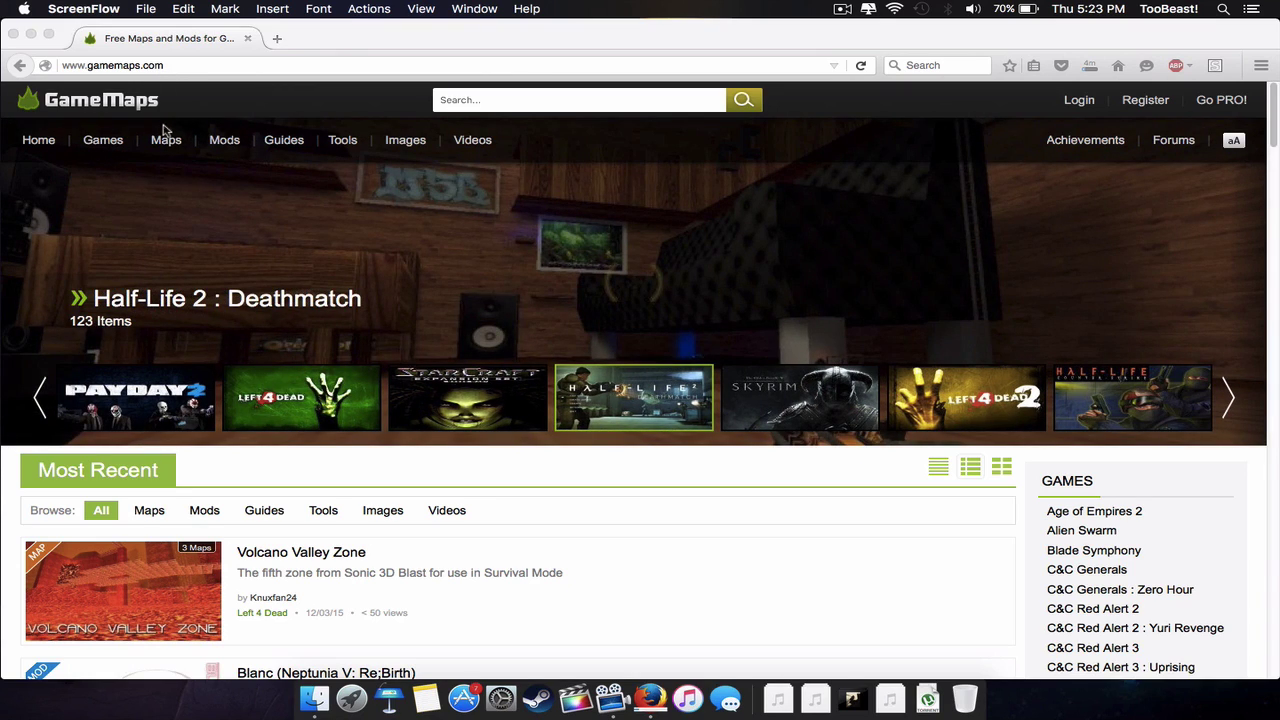
# - Go to the Left 4 Dead 2 section on GameMaps and list its maps
pyautogui.click(165, 130)
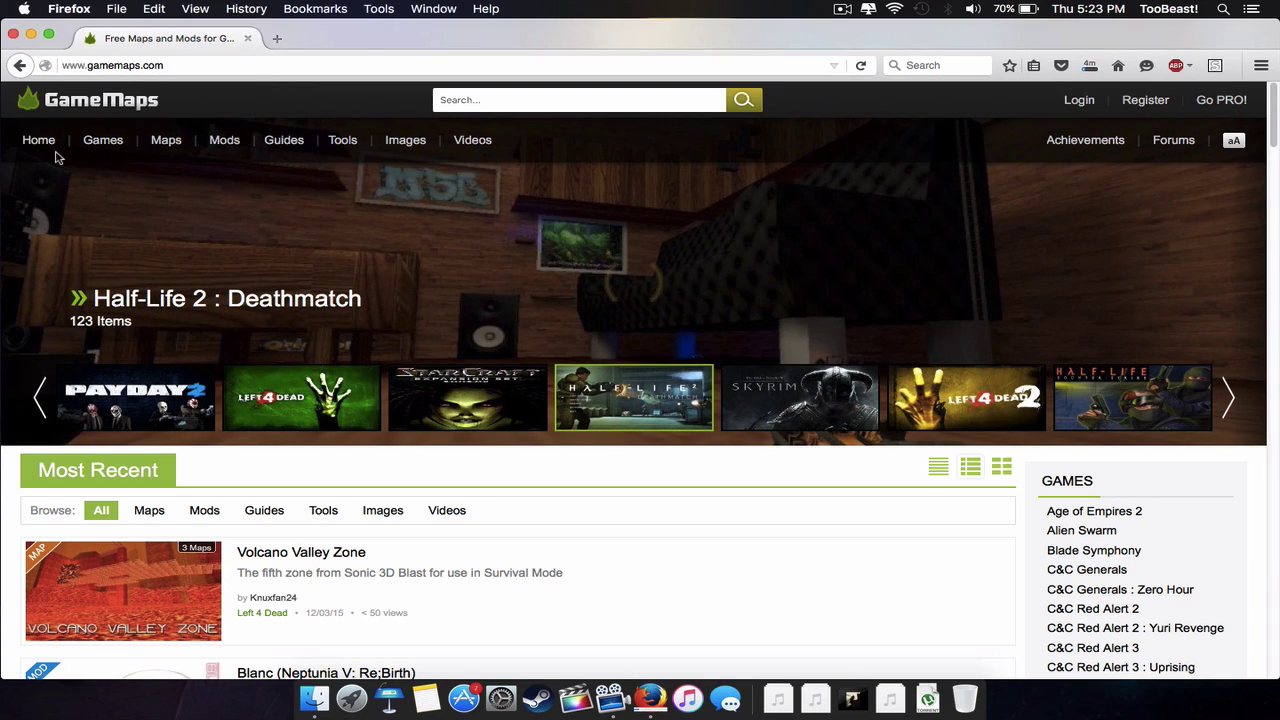
pyautogui.moveTo(105, 146)
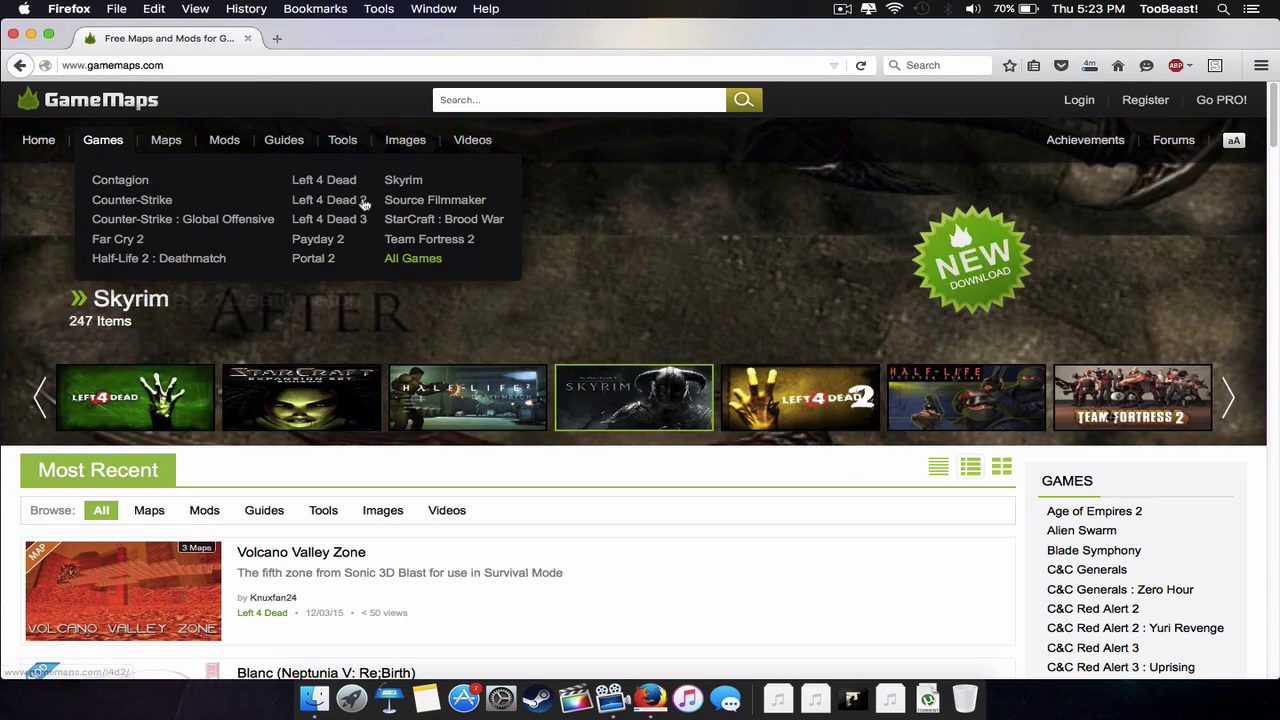
pyautogui.click(364, 203)
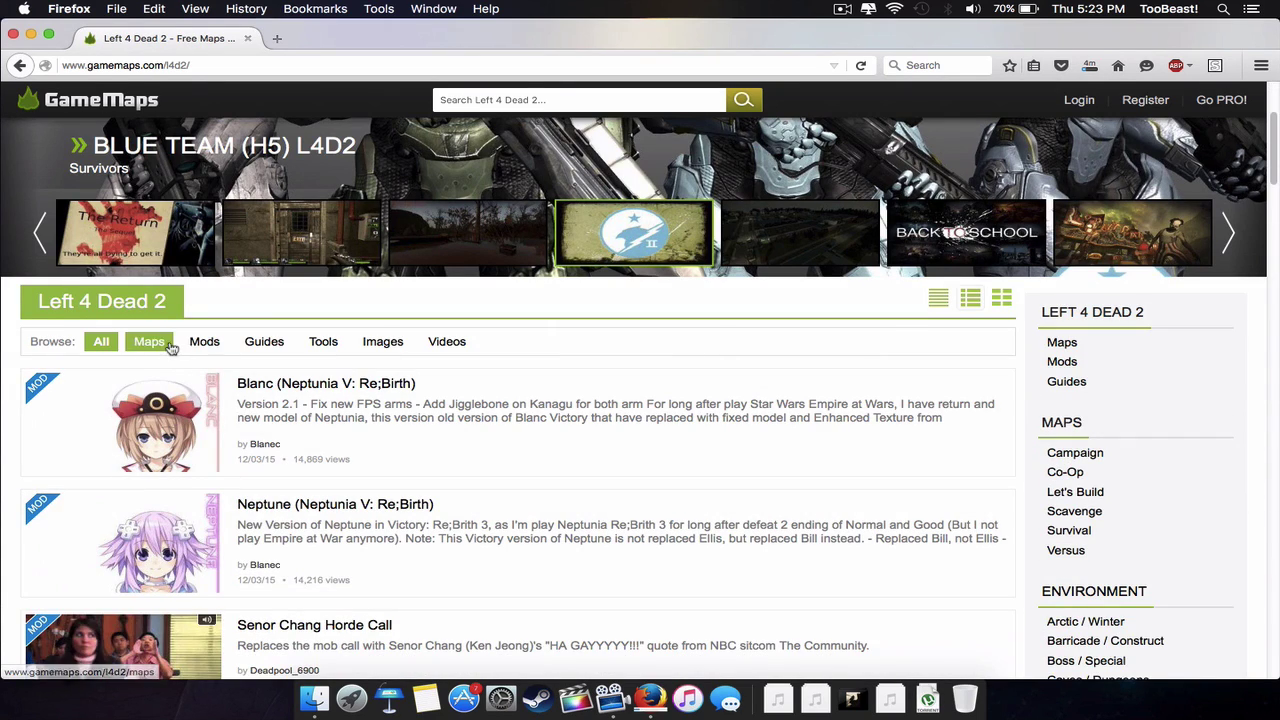
pyautogui.click(152, 342)
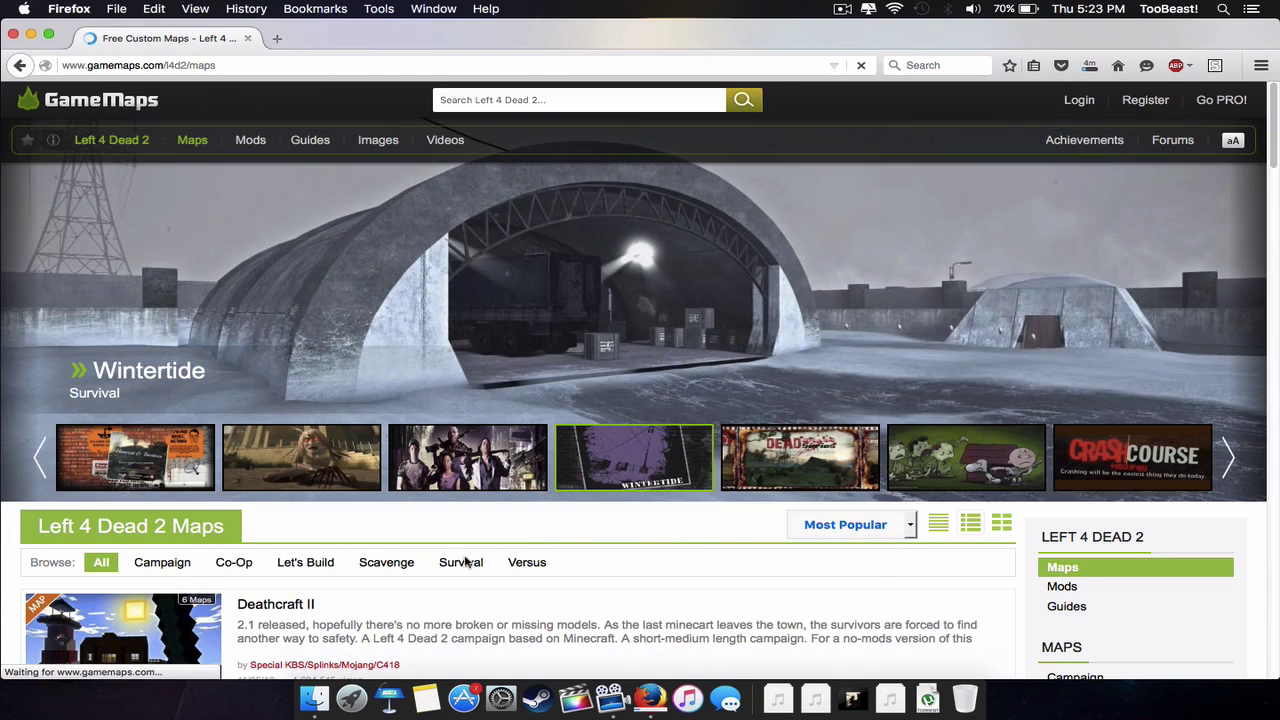
pyautogui.scroll(-1, 462, 545)
# - Keep the maps sorted by Most Popular and open the Deathcraft II page
pyautogui.click(880, 488)
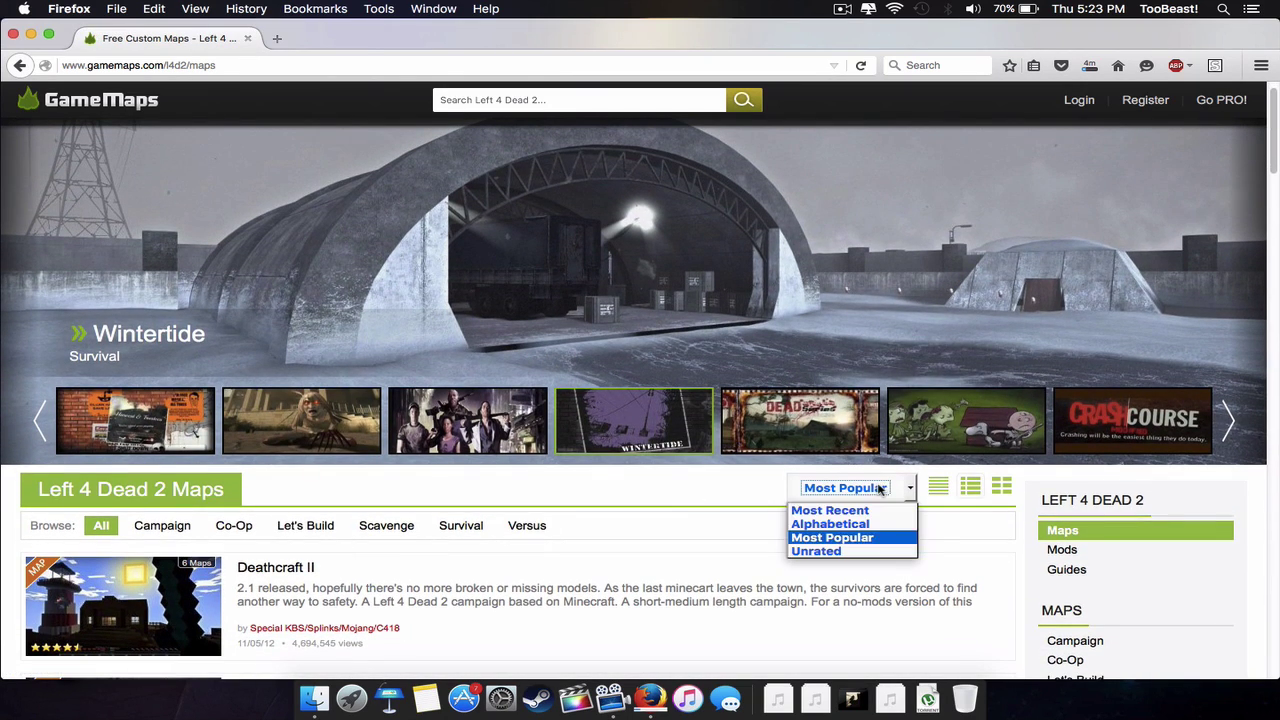
pyautogui.click(871, 487)
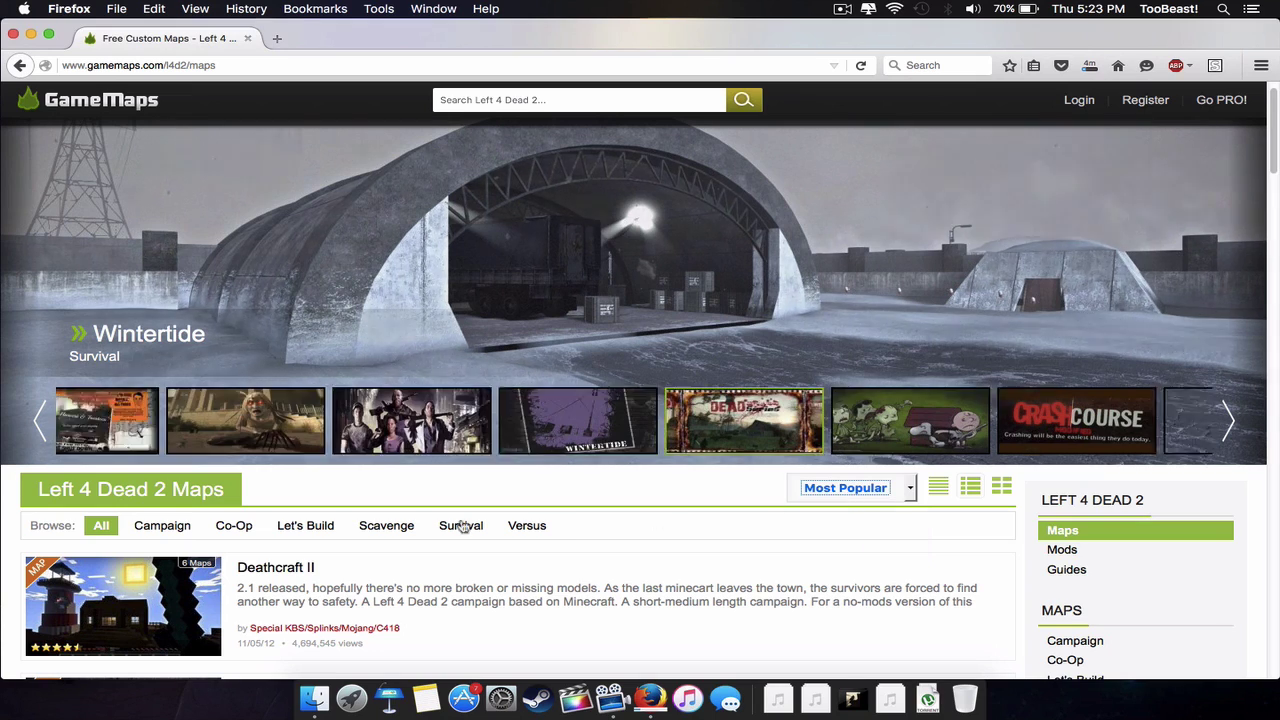
pyautogui.scroll(-3, 460, 525)
pyautogui.click(296, 247)
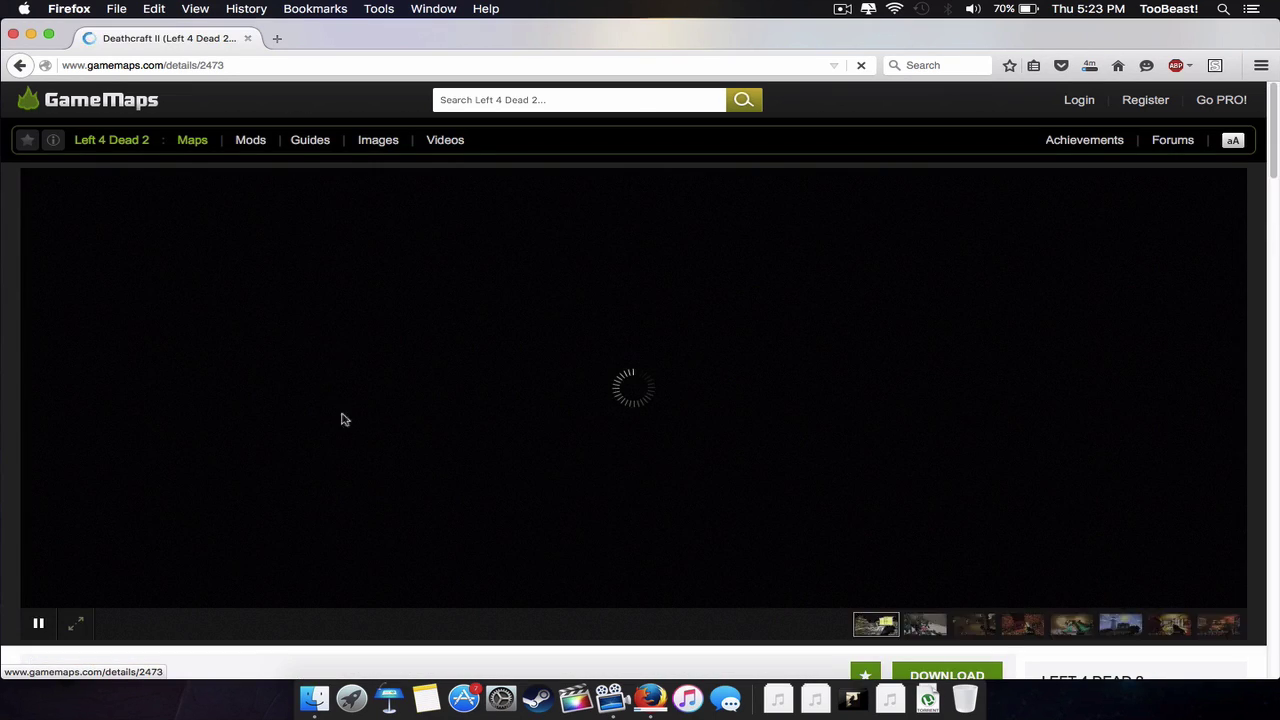
# - Download Deathcraft II from the Salt Lake City mirror, then return to the Left 4 Dead 2 maps list
pyautogui.scroll(-1, 472, 467)
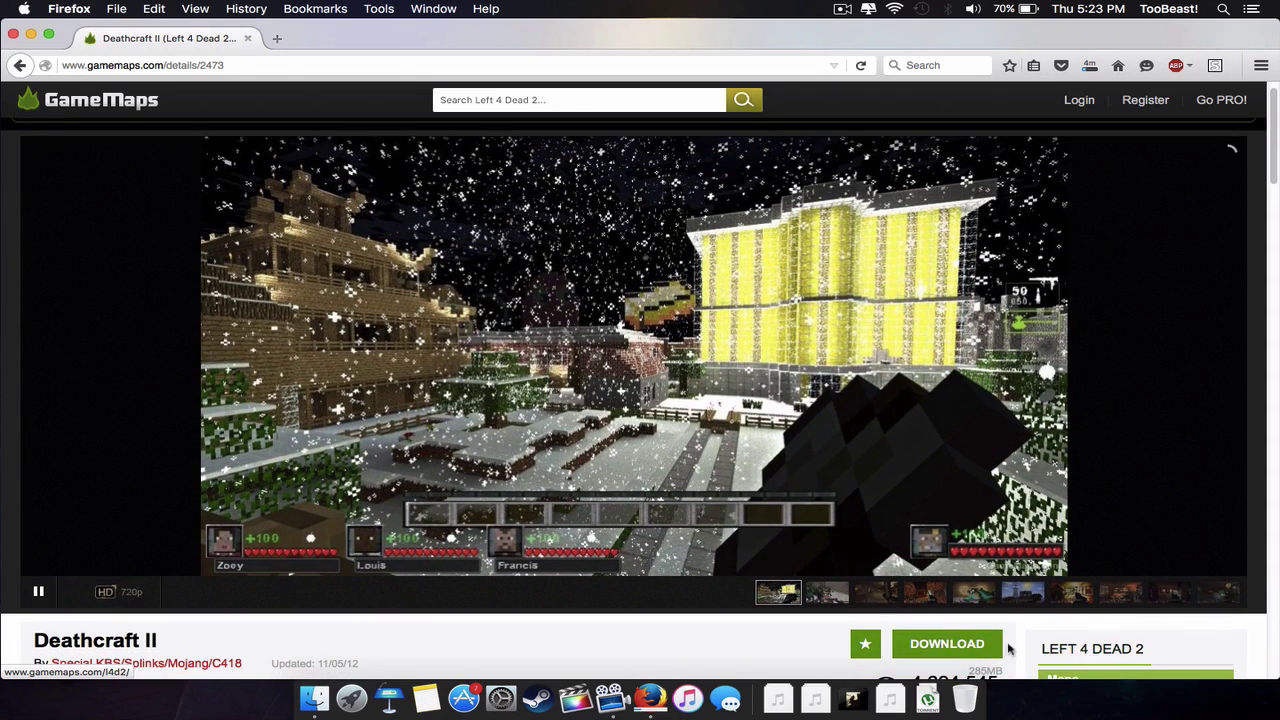
pyautogui.click(980, 646)
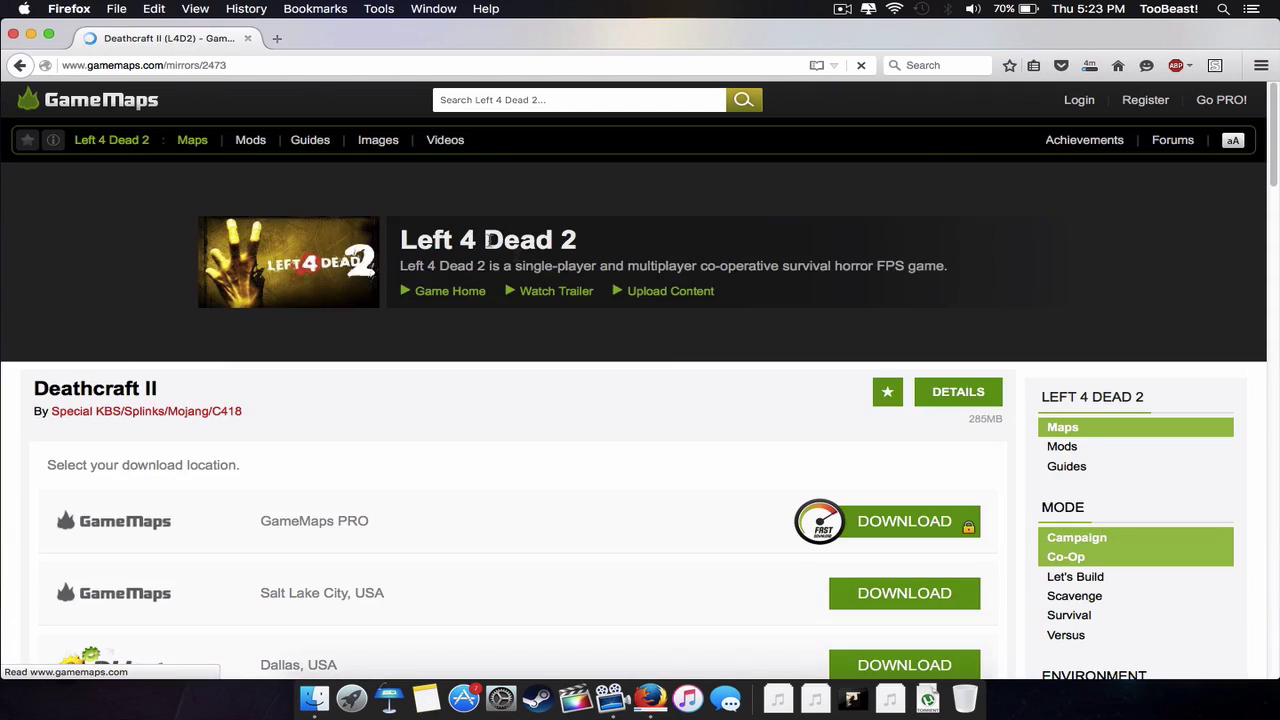
pyautogui.click(948, 600)
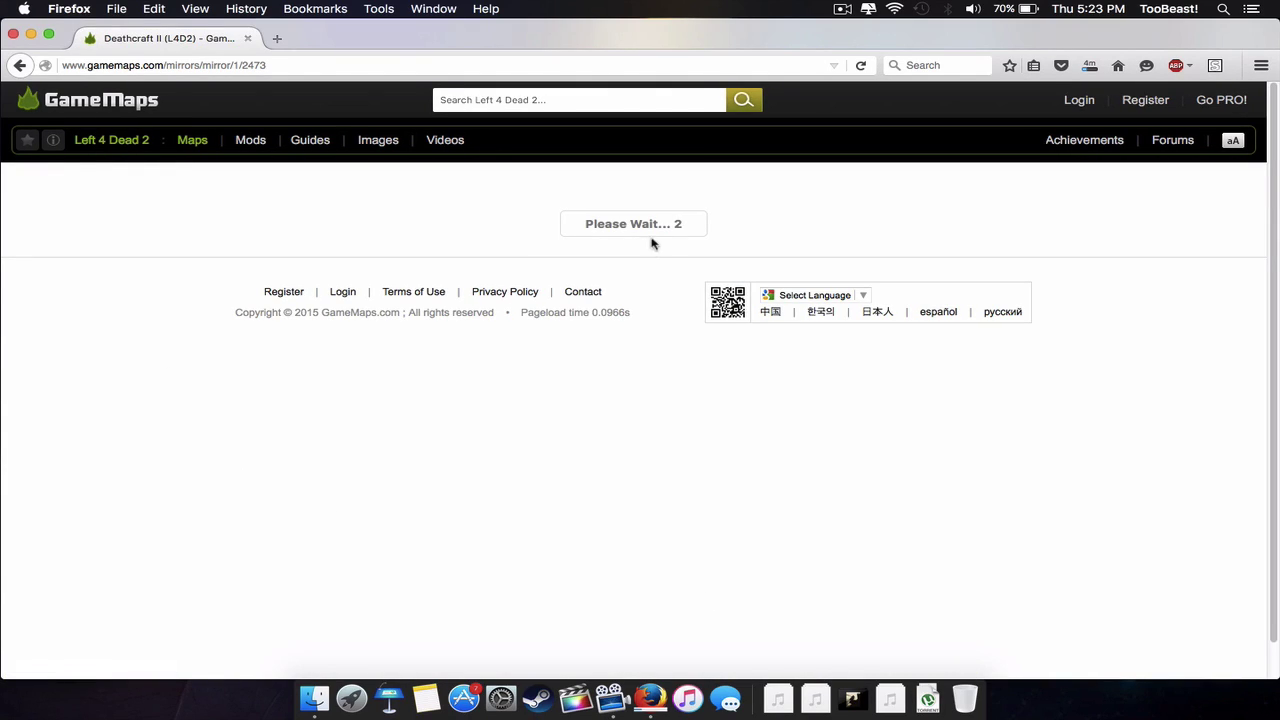
pyautogui.click(670, 233)
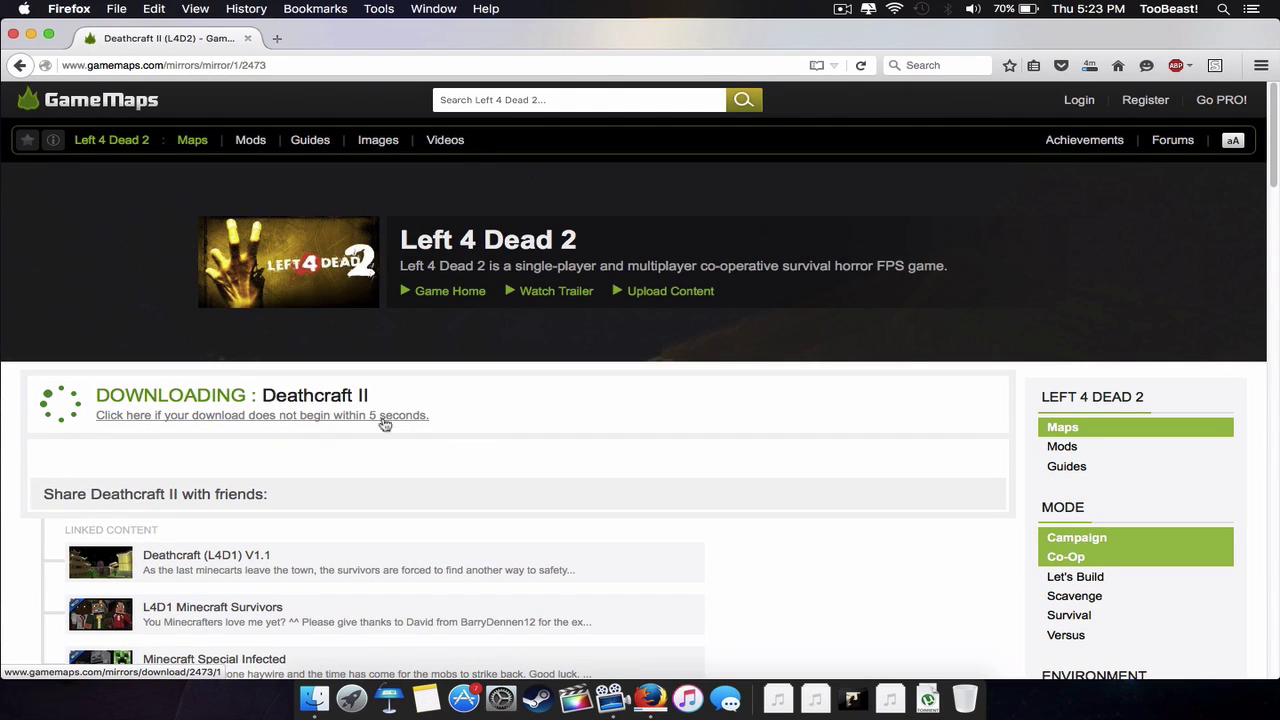
pyautogui.click(199, 144)
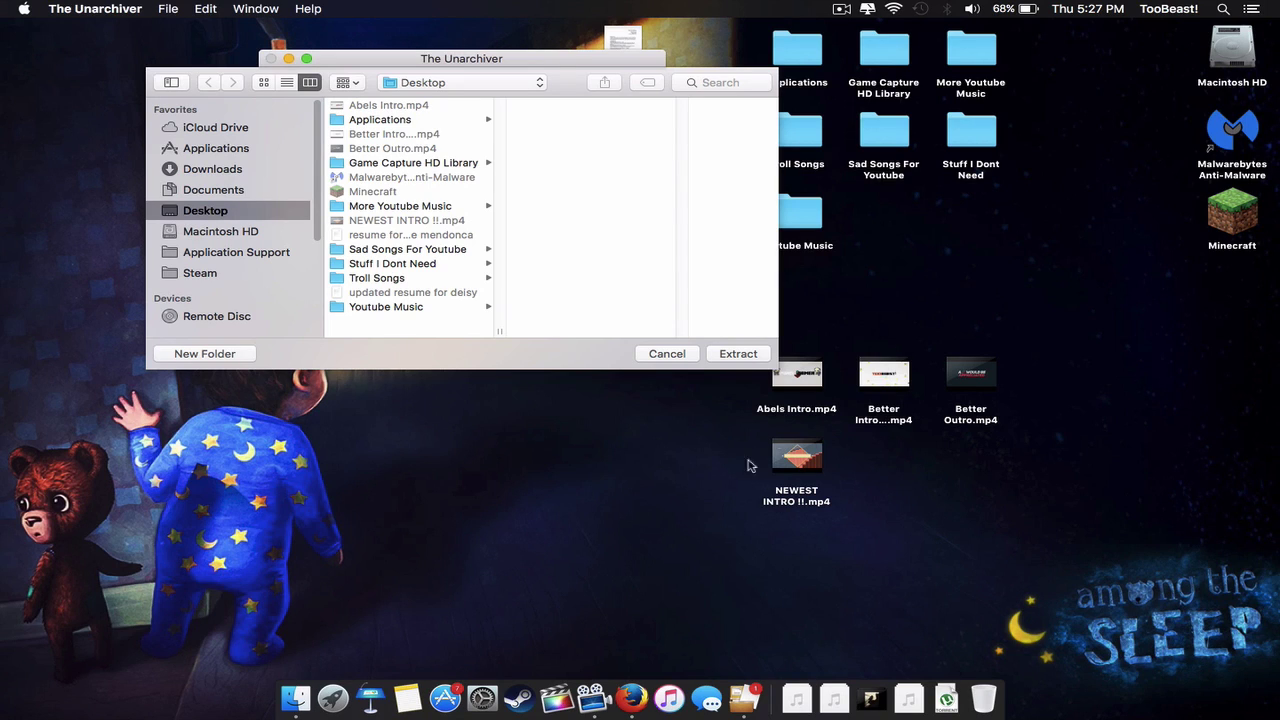
# - Extract l4d2_deathcraft_ii_2.1.zip with Desktop as the destination
pyautogui.click(727, 353)
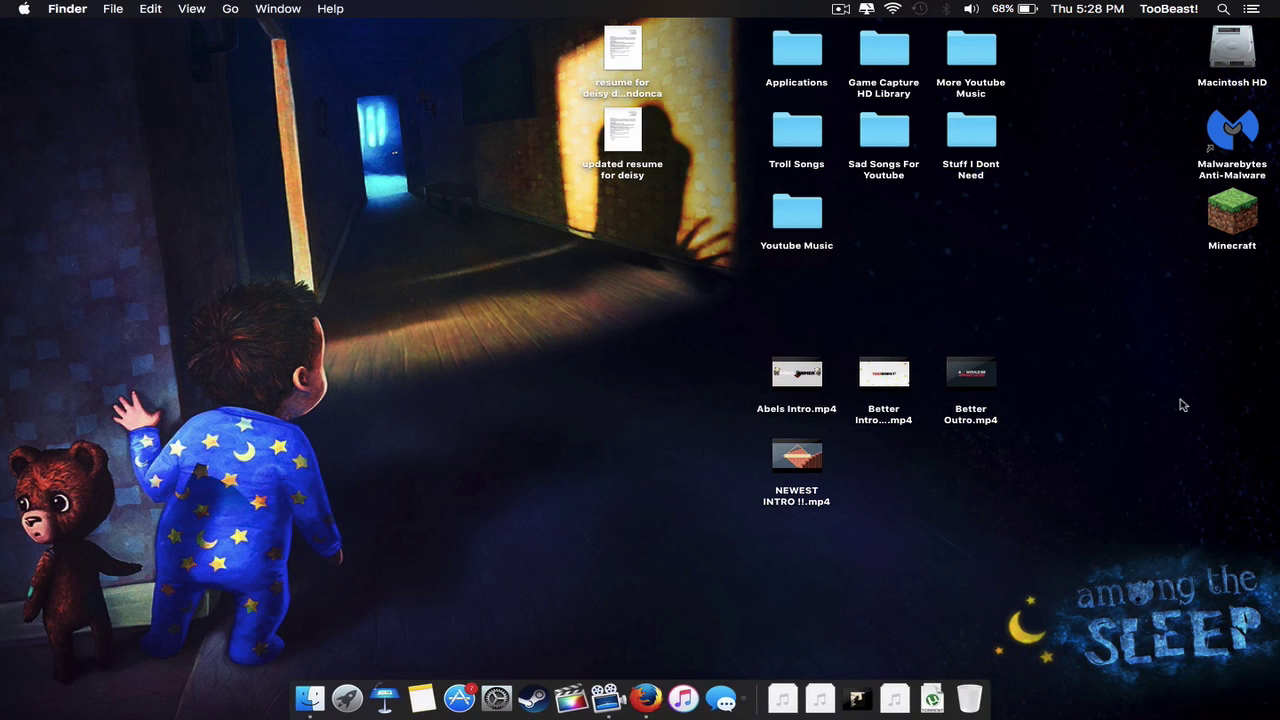
# - Open the l4d2_deathcraft_ii_2.1 folder and preview deathcraft2.1.vpk and gamemaps_com.txt
pyautogui.moveTo(1218, 315); pyautogui.dragTo(606, 312)
pyautogui.doubleClick(628, 317)
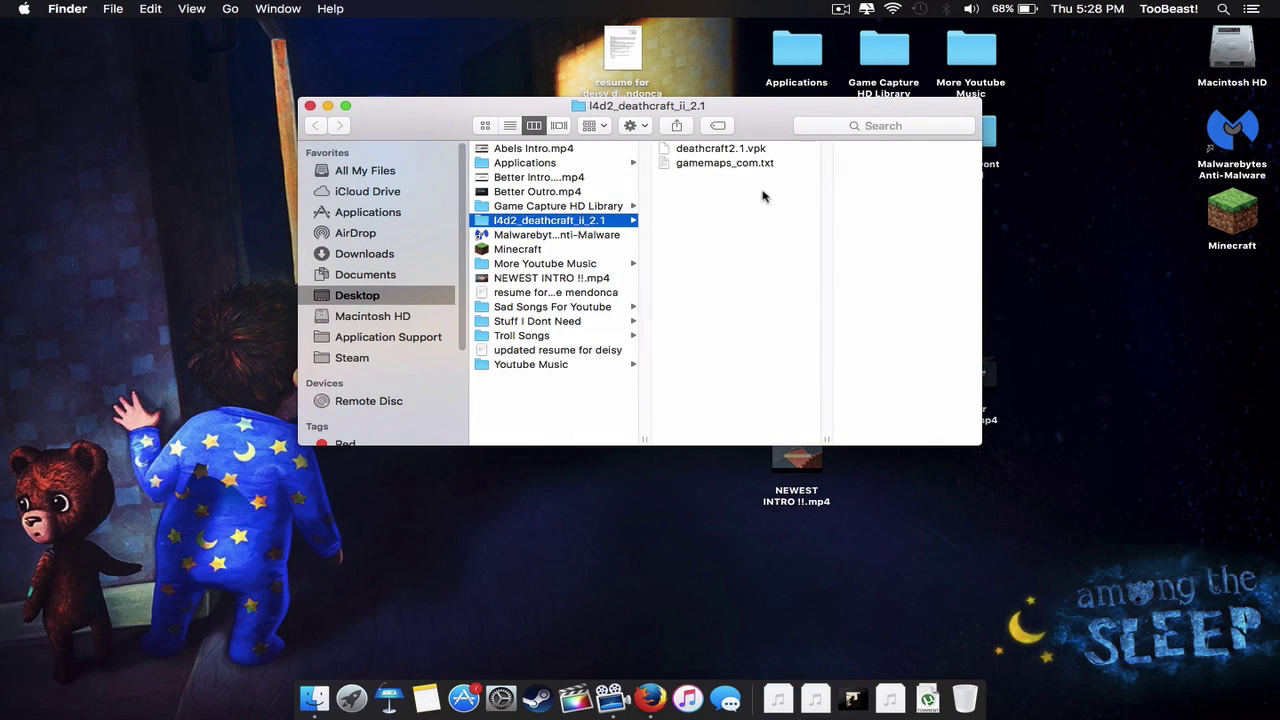
pyautogui.click(773, 150)
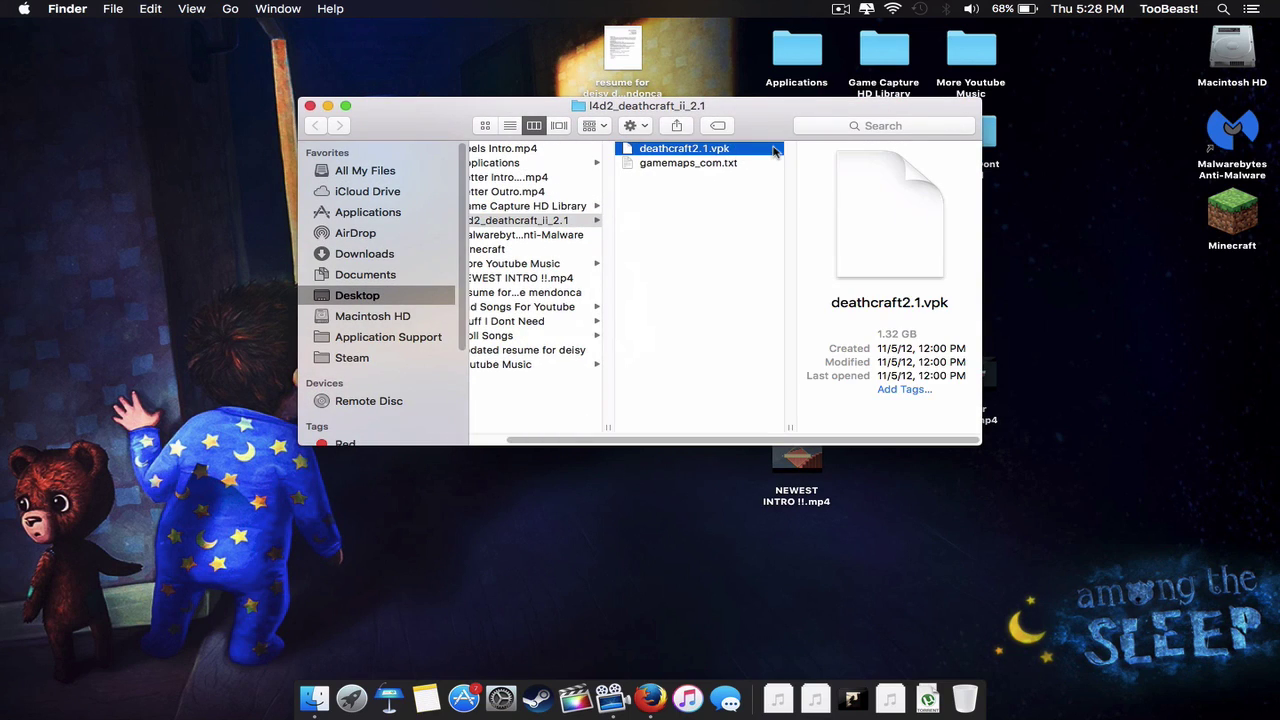
pyautogui.click(733, 164)
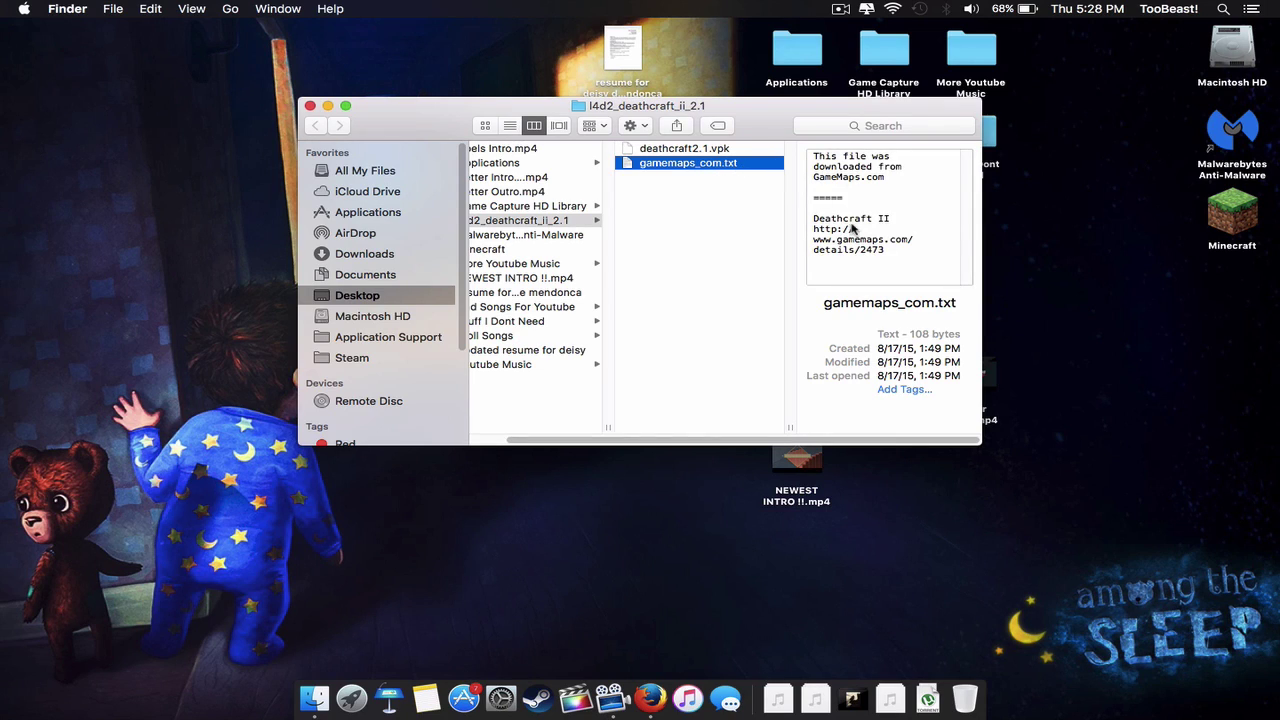
pyautogui.scroll(1, 851, 229)
pyautogui.scroll(-3, 851, 229)
pyautogui.scroll(3, 851, 229)
pyautogui.scroll(-1, 851, 229)
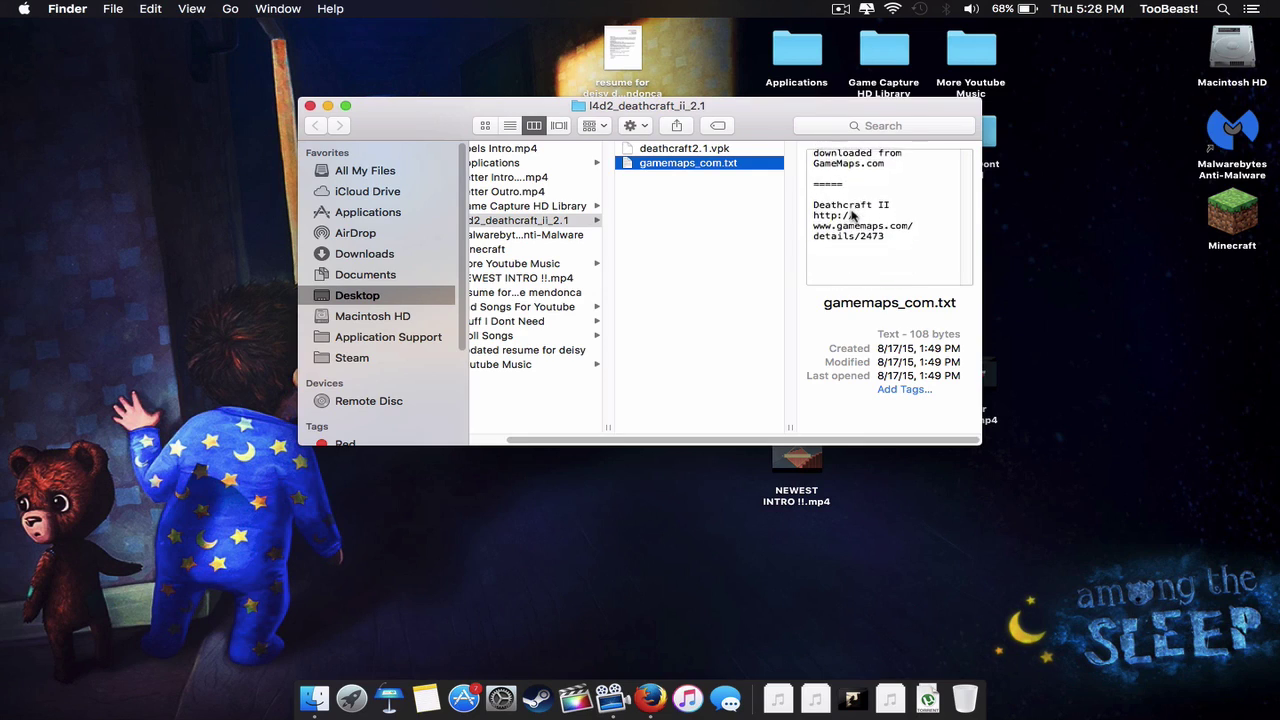
pyautogui.scroll(1, 851, 215)
pyautogui.click(722, 150)
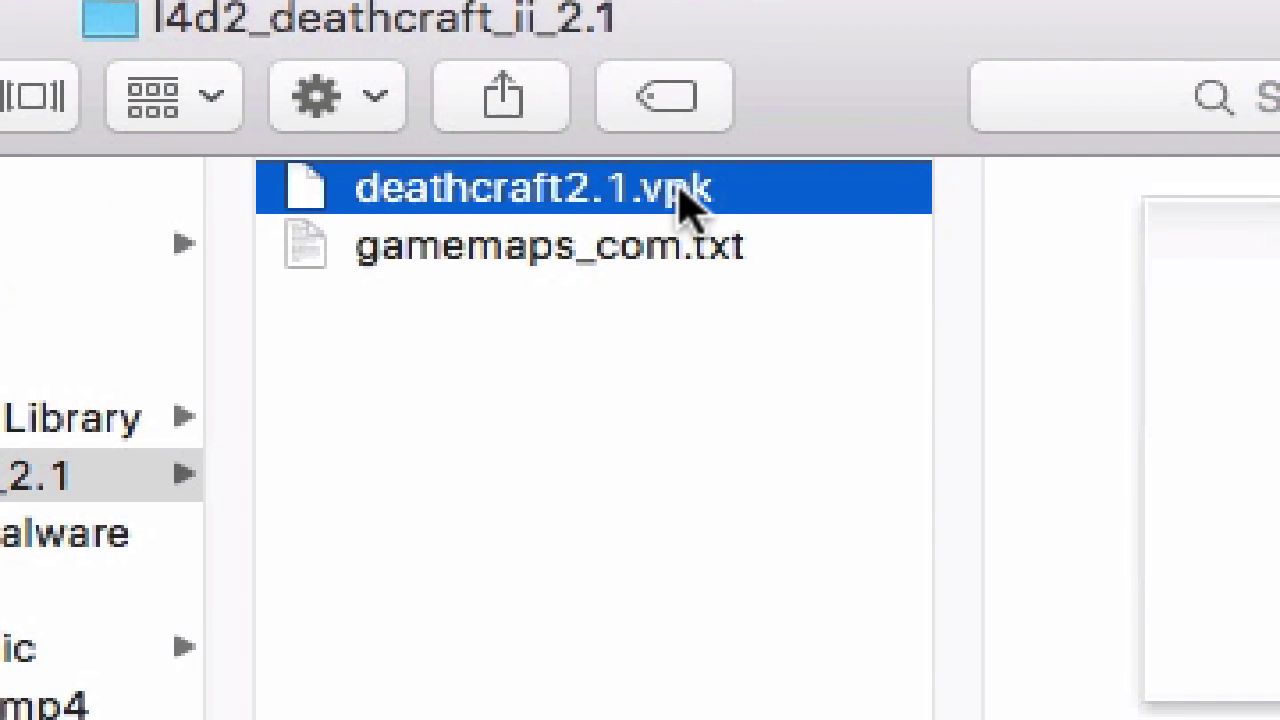
# - Delete the '.1' from deathcraft2.1.vpk so the file is named deathcraft2.vpk
pyautogui.click(686, 196)
pyautogui.click(606, 190)
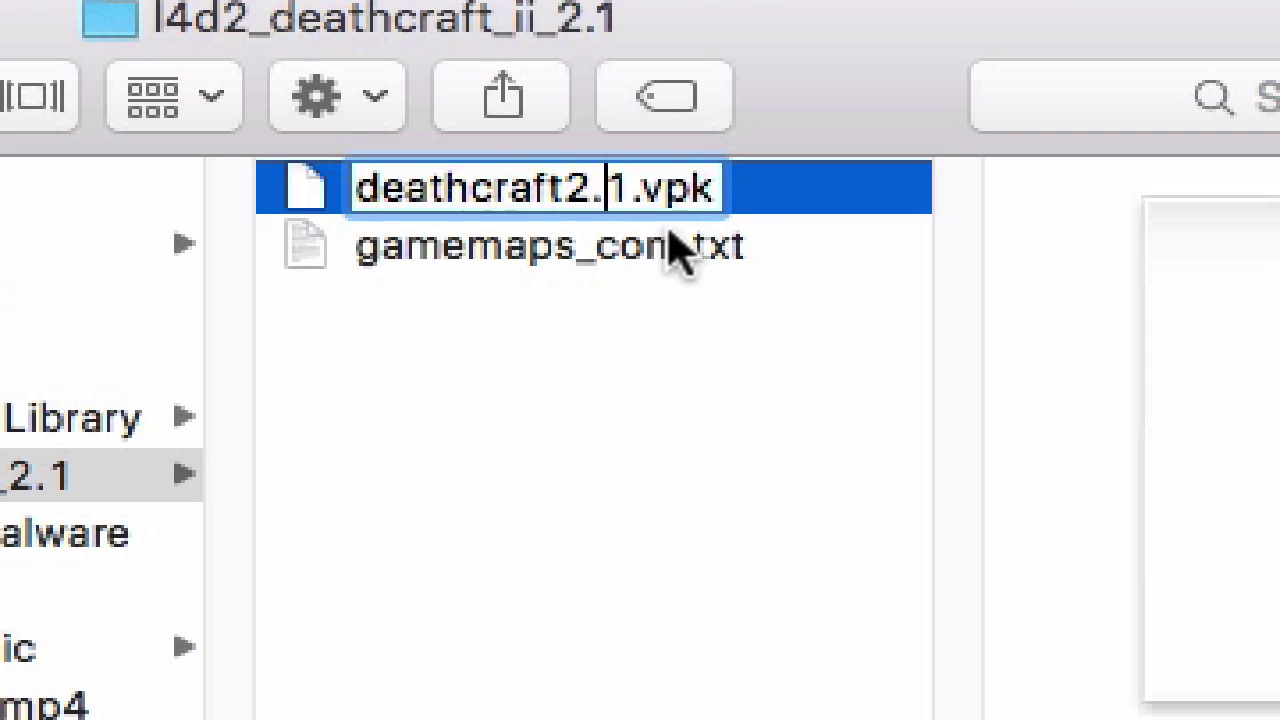
pyautogui.click(627, 186)
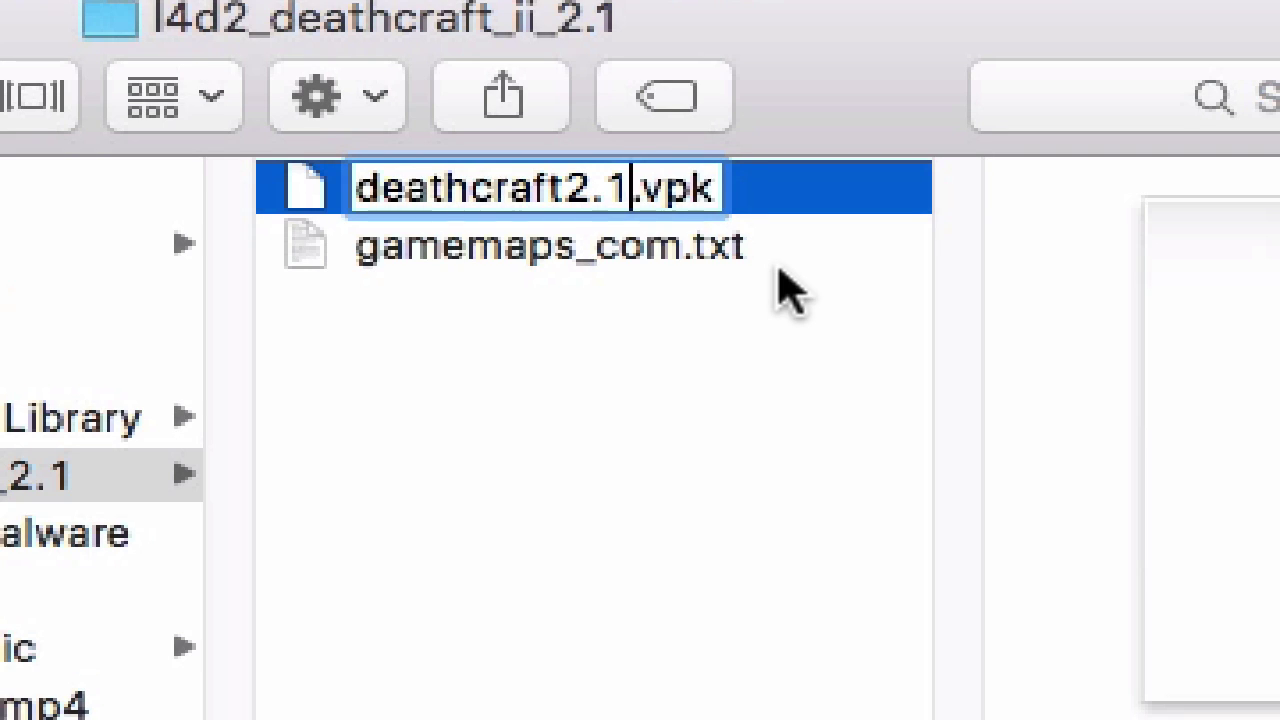
pyautogui.press('BackSpace')
pyautogui.press('BackSpace')
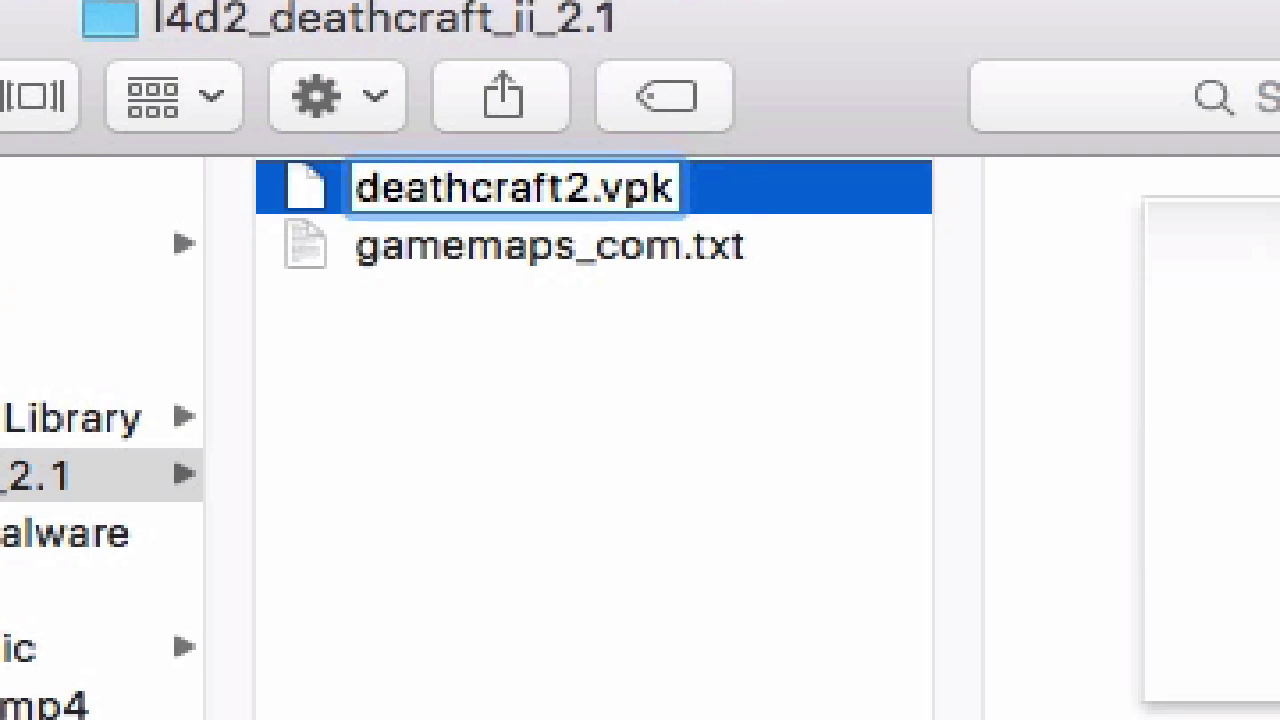
pyautogui.press('Return')
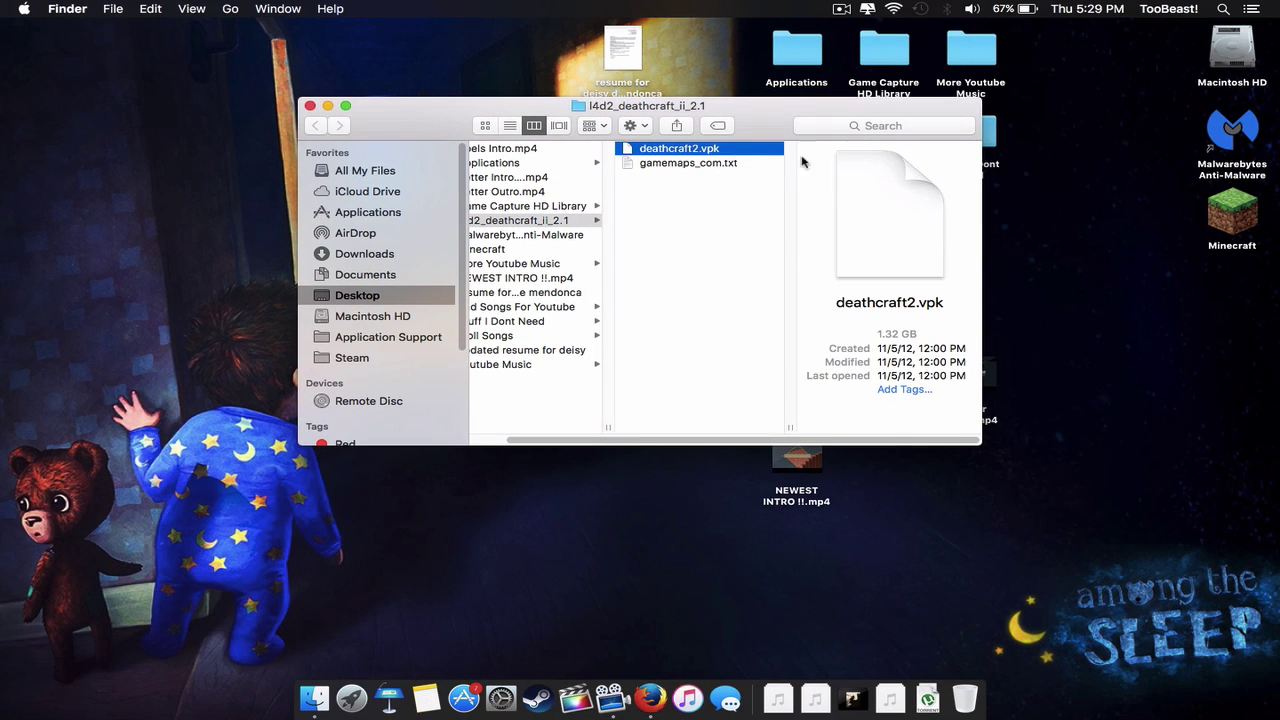
# - Drag deathcraft2.vpk onto the desktop and use Go to Folder to open left4dead2
pyautogui.moveTo(775, 149); pyautogui.dragTo(1145, 378)
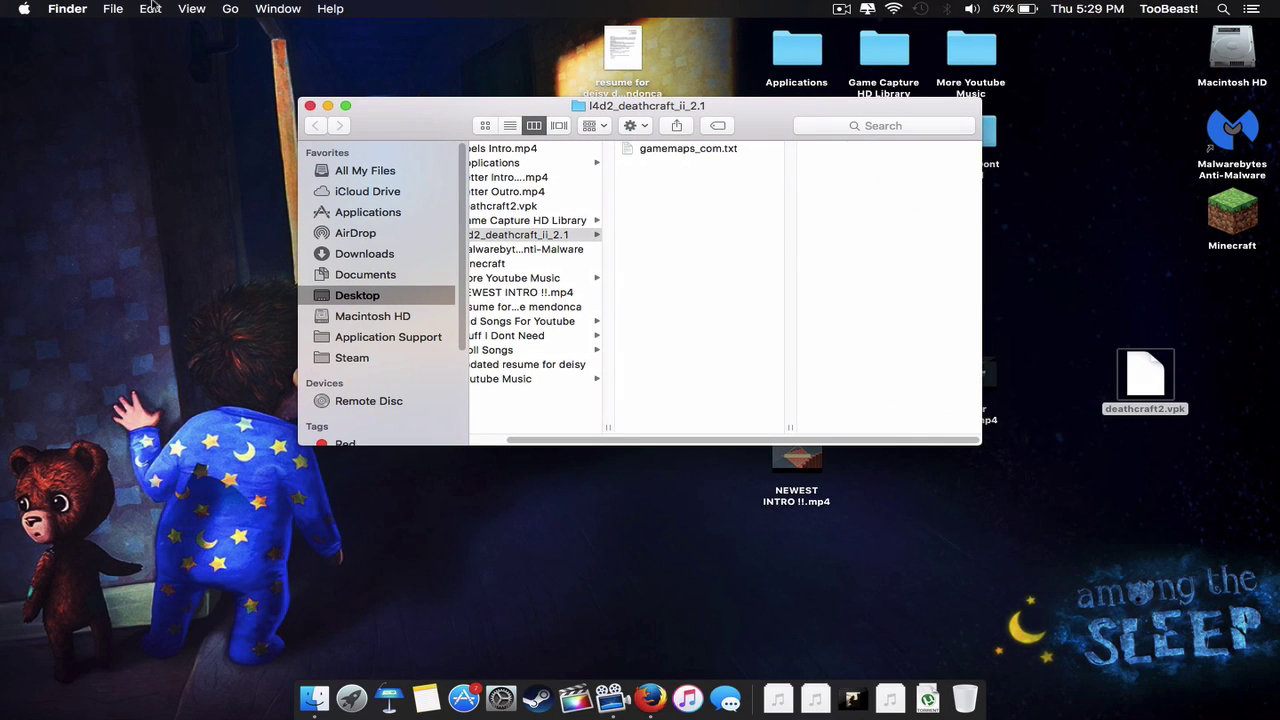
pyautogui.click(230, 8)
pyautogui.click(305, 300)
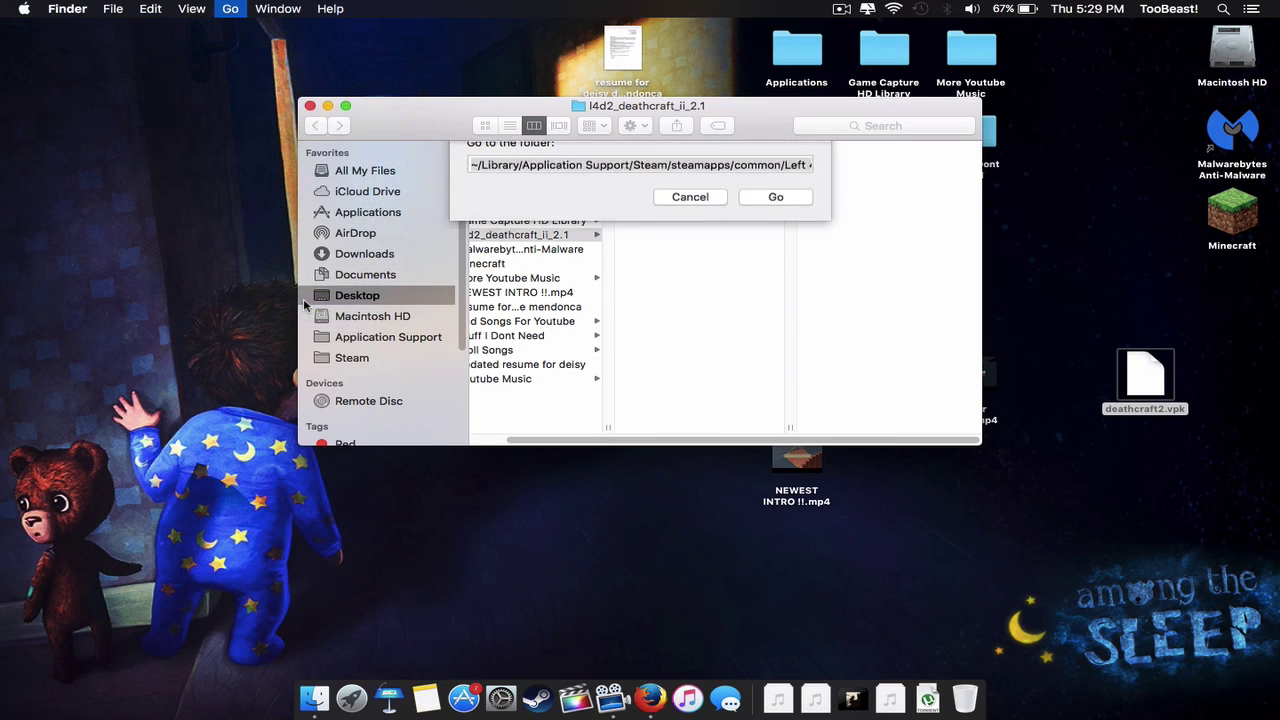
pyautogui.press('Return')
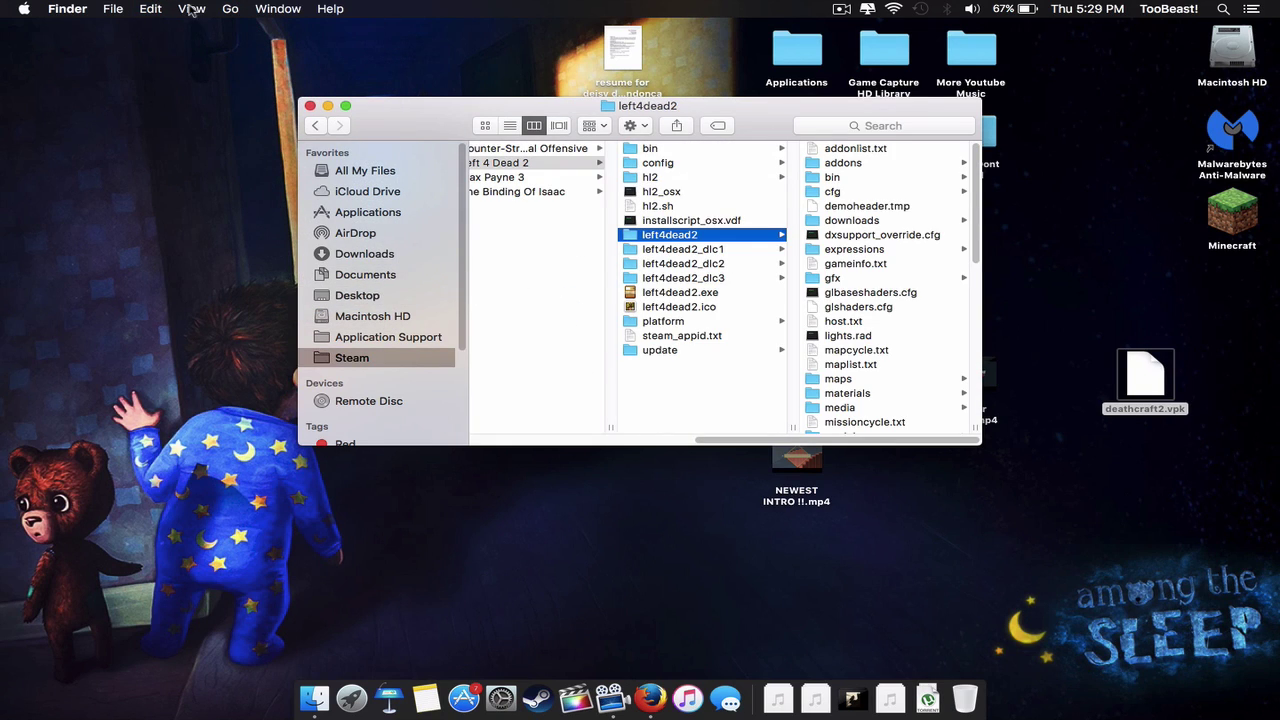
# - Reopen the Go to Folder prompt, inspect the left4dead2 path, then dismiss it
pyautogui.click(230, 8)
pyautogui.click(305, 300)
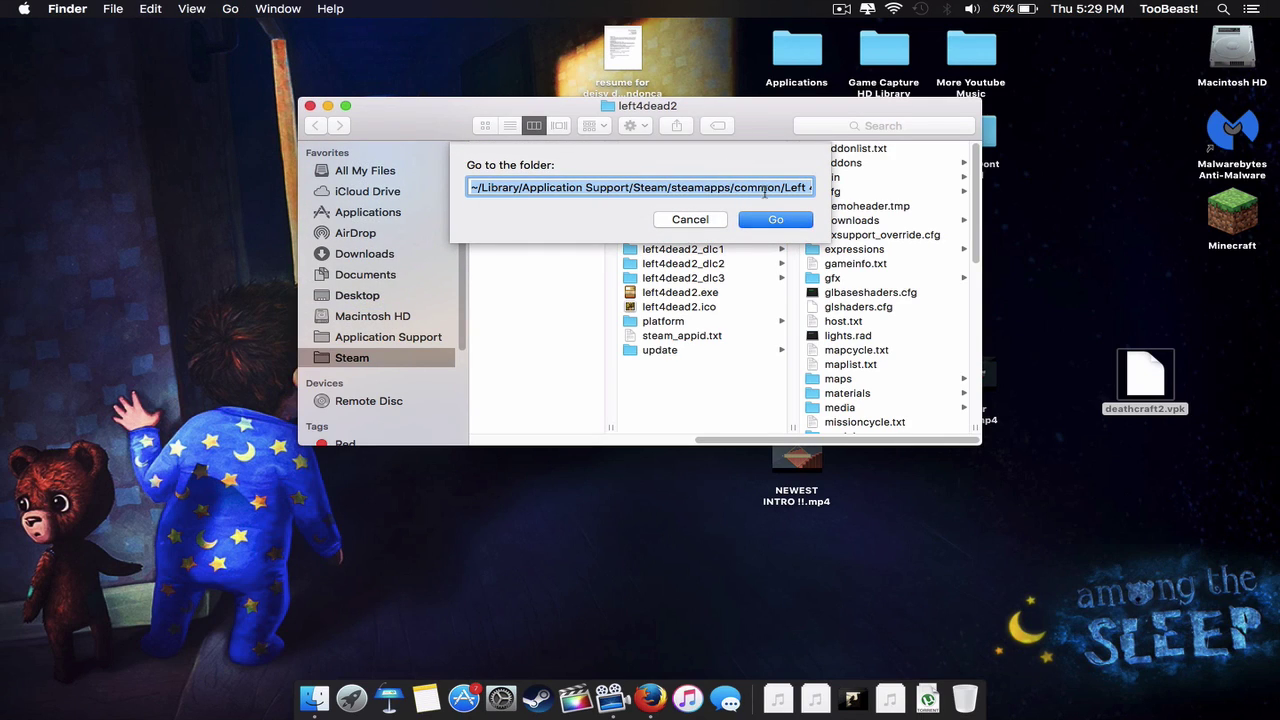
pyautogui.click(789, 188)
pyautogui.moveTo(742, 188); pyautogui.dragTo(948, 193)
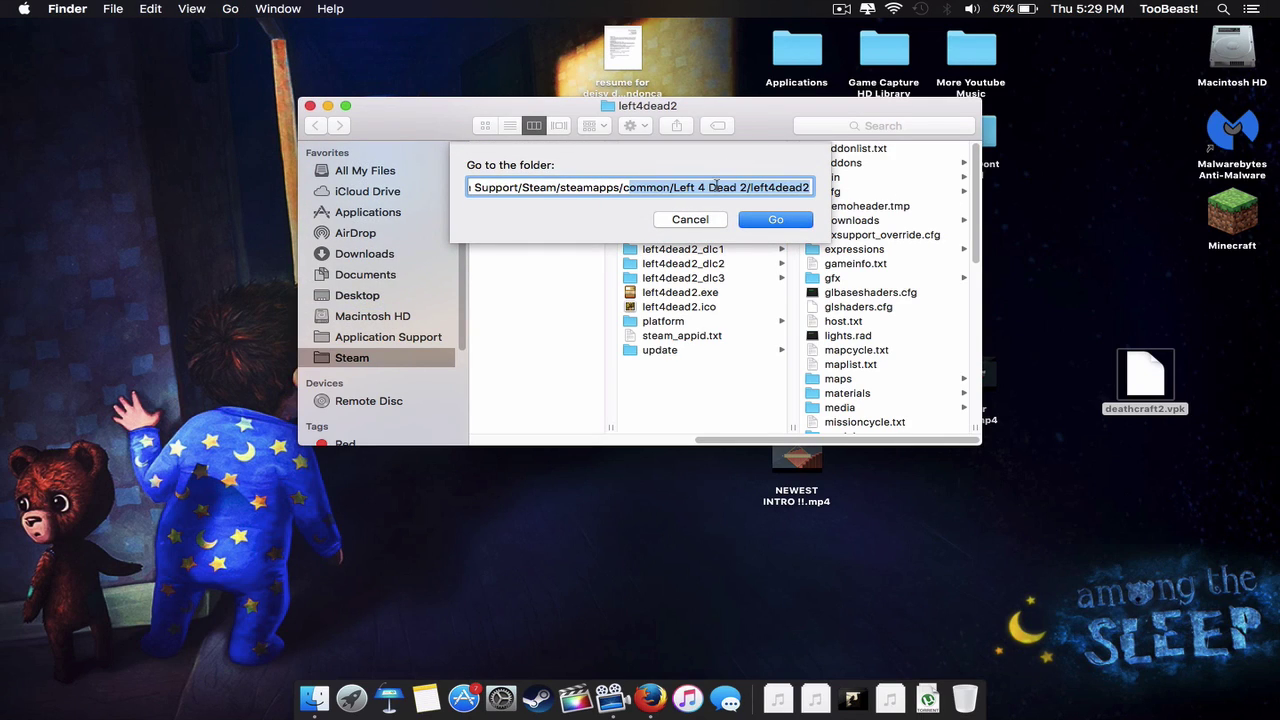
pyautogui.click(795, 187)
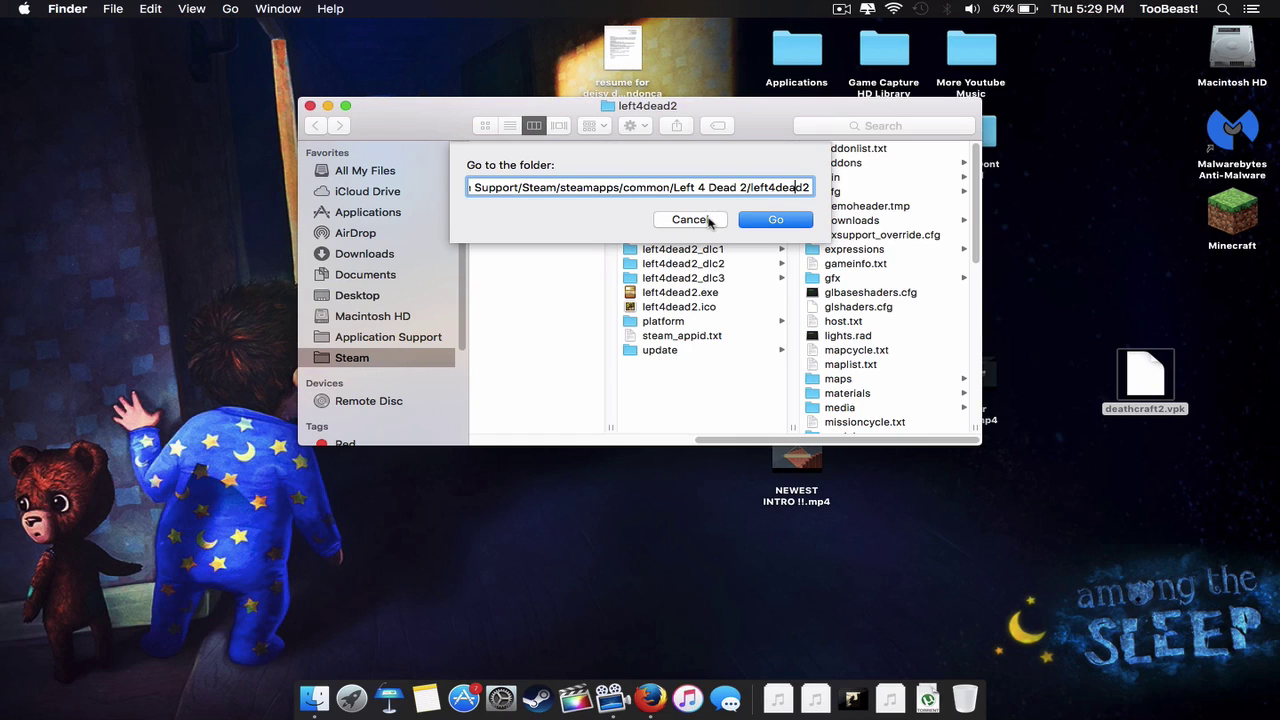
pyautogui.click(690, 220)
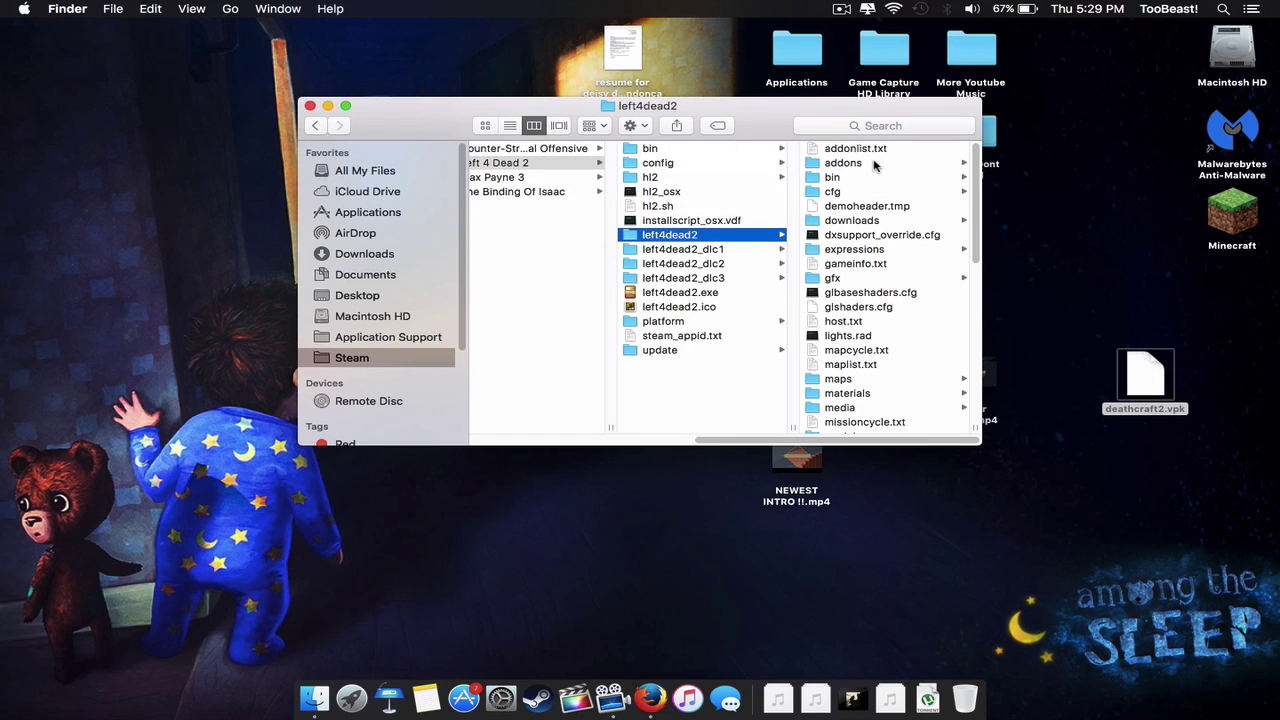
# - Move deathcraft2.vpk from the desktop into addons and close the window
pyautogui.click(843, 163)
pyautogui.moveTo(1165, 378); pyautogui.dragTo(900, 300)
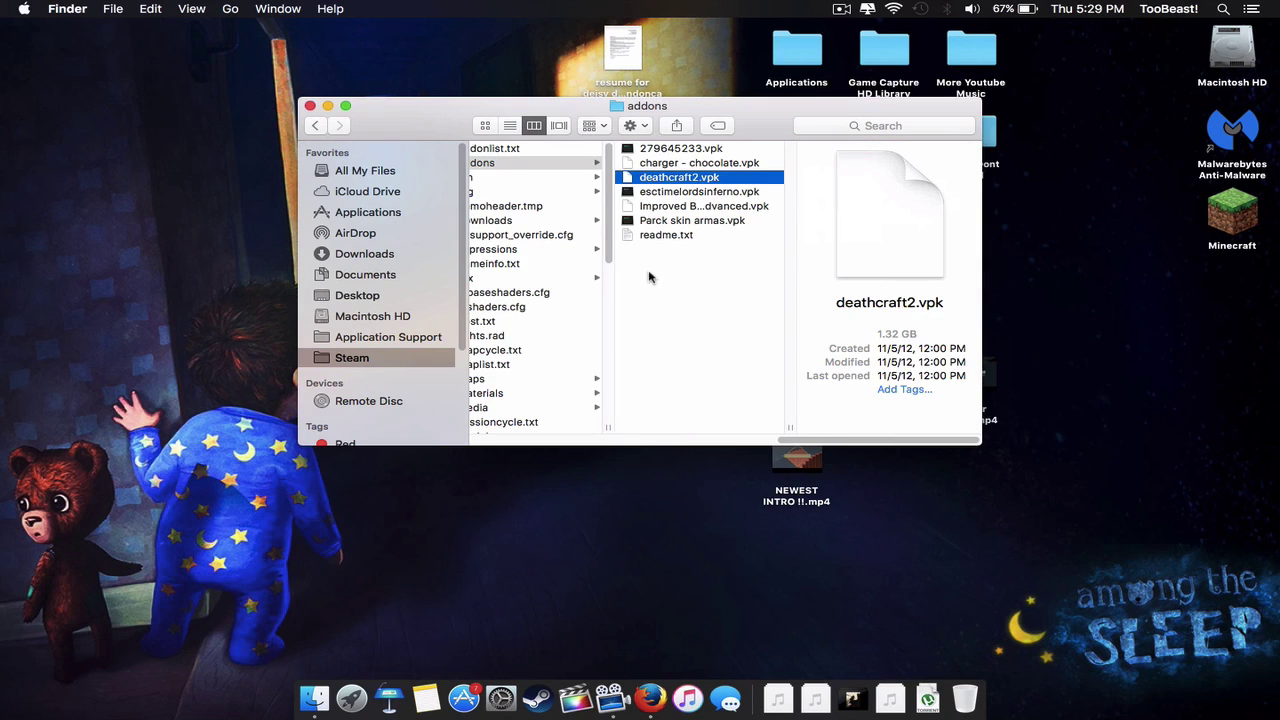
pyautogui.click(310, 106)
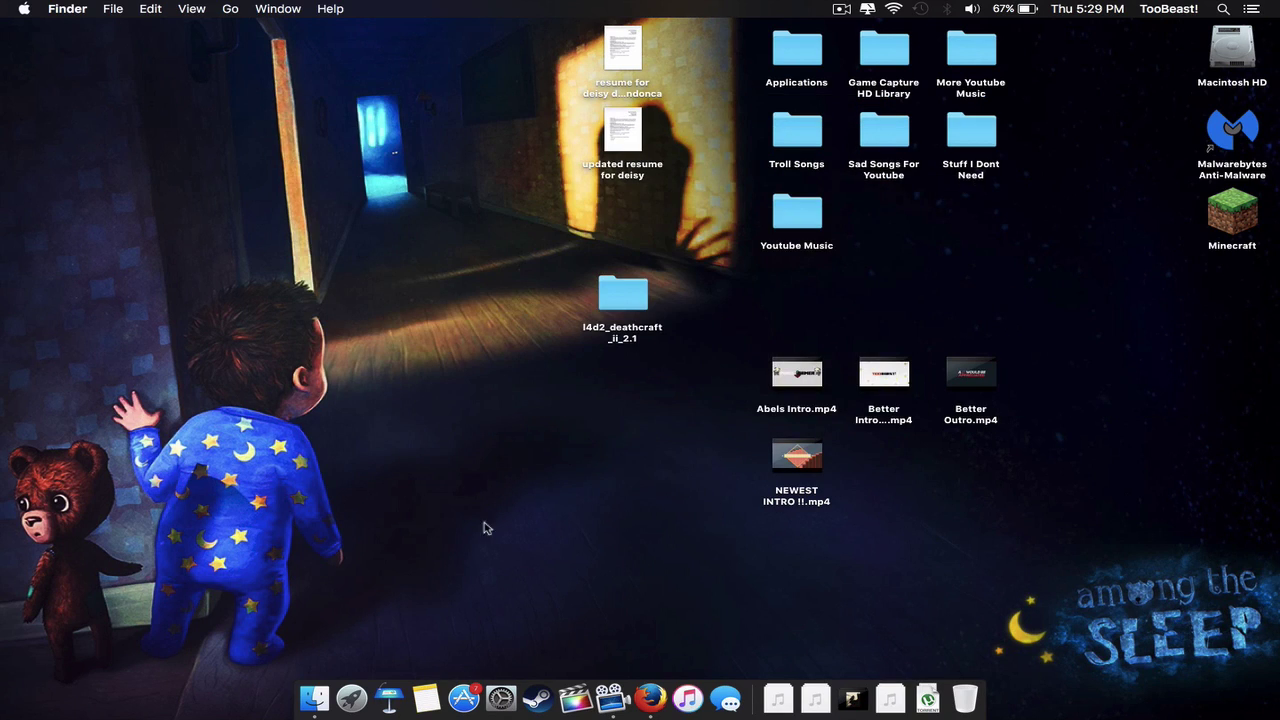
# - Open Steam from the Dock and play Left 4 Dead 2 from the Library
pyautogui.click(540, 706)
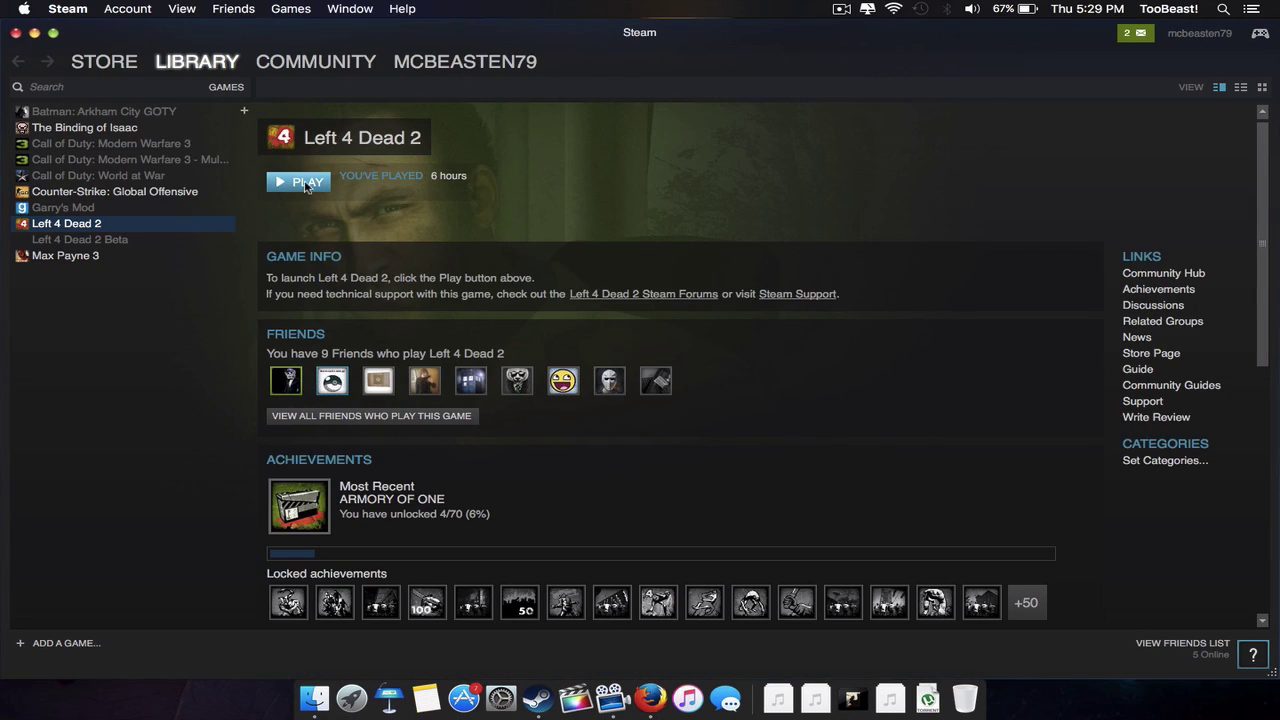
pyautogui.click(306, 182)
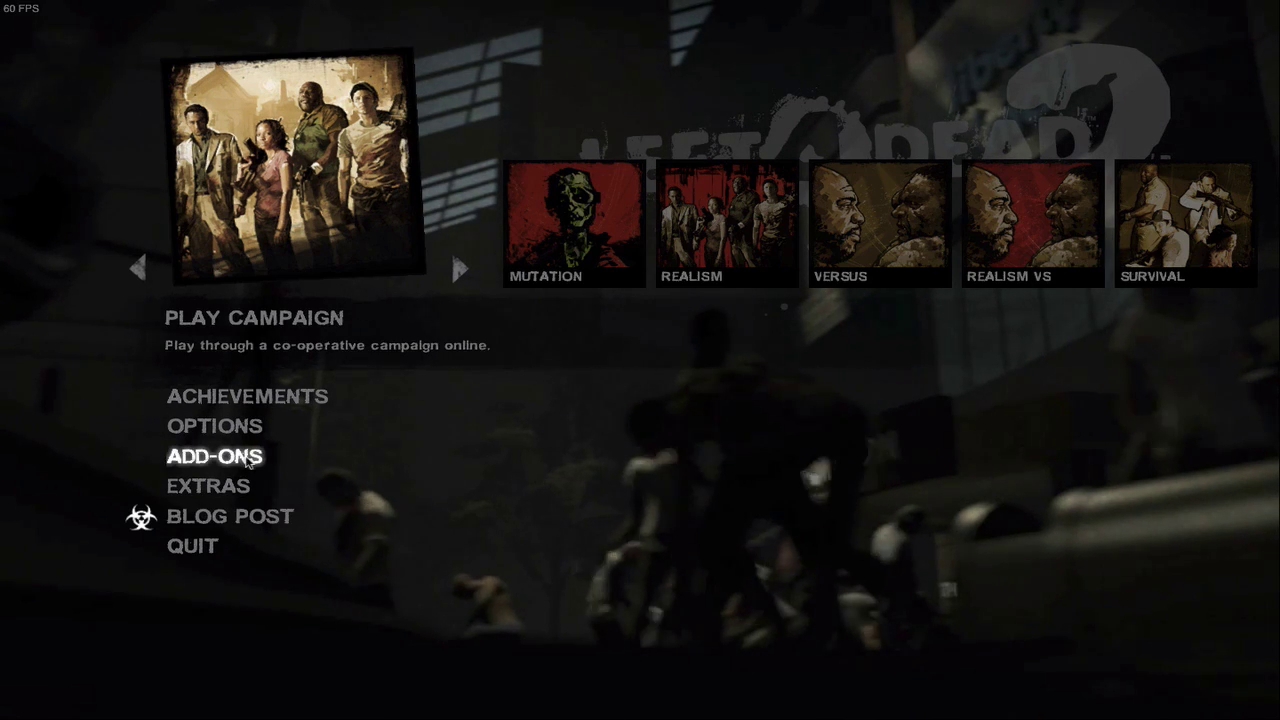
pyautogui.click(175, 459)
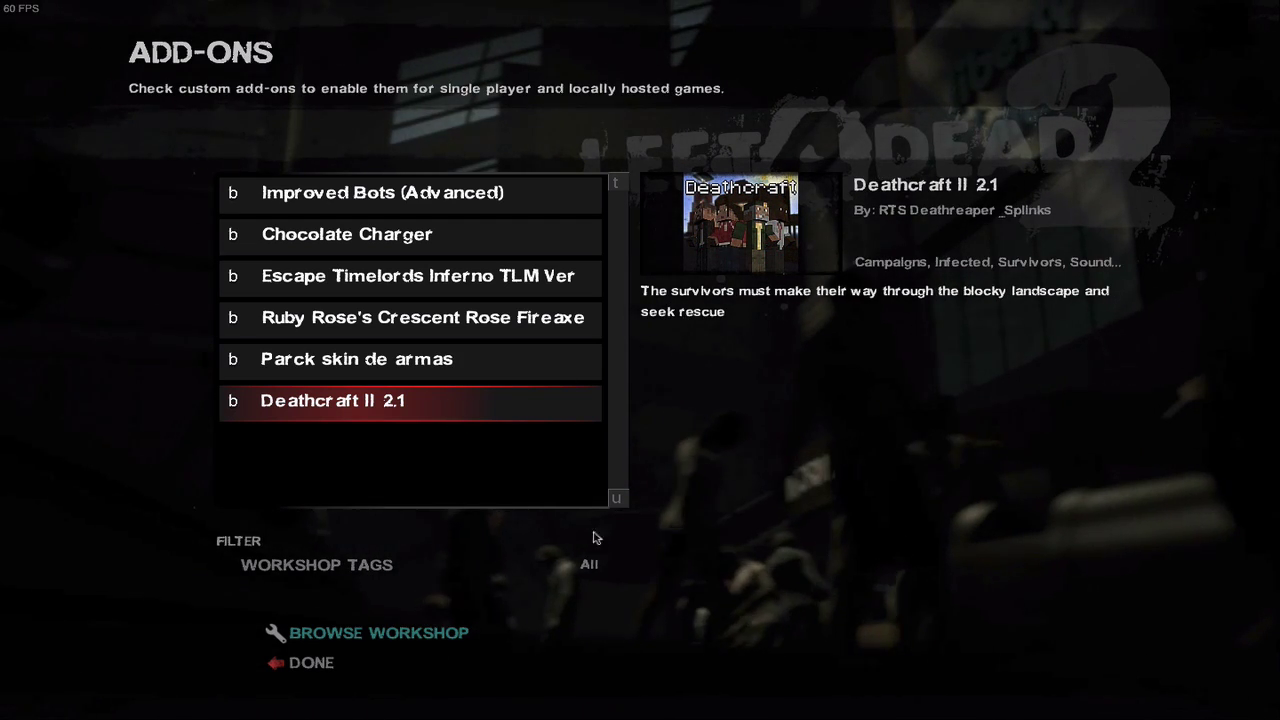
pyautogui.click(350, 670)
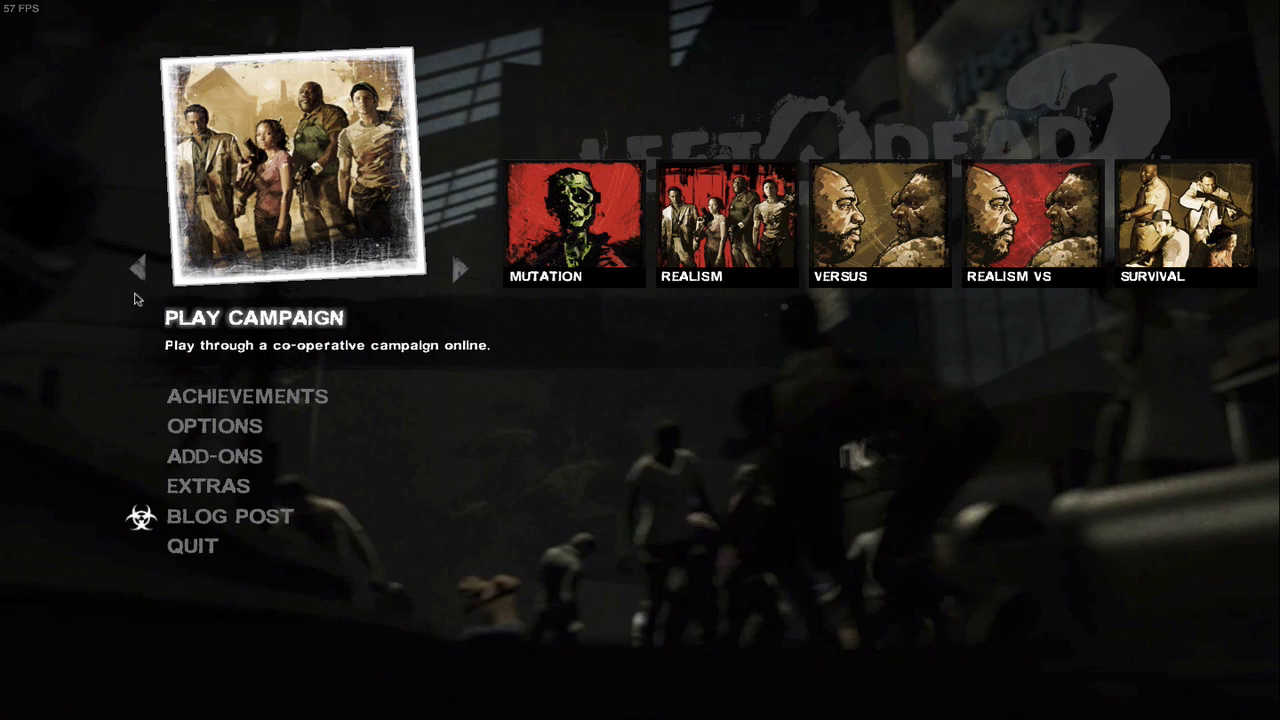
# - Open single-player setup and pick Deathcraft II from the add-on campaigns
pyautogui.click(136, 272)
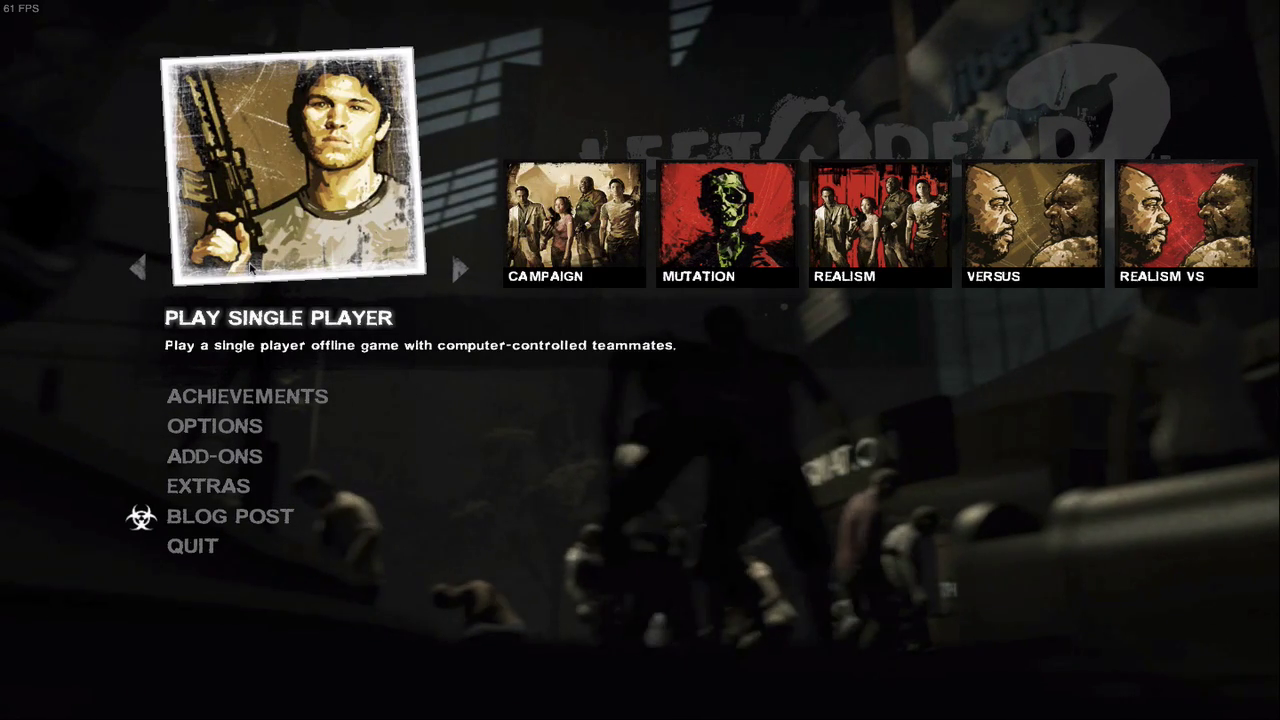
pyautogui.click(303, 244)
pyautogui.click(440, 345)
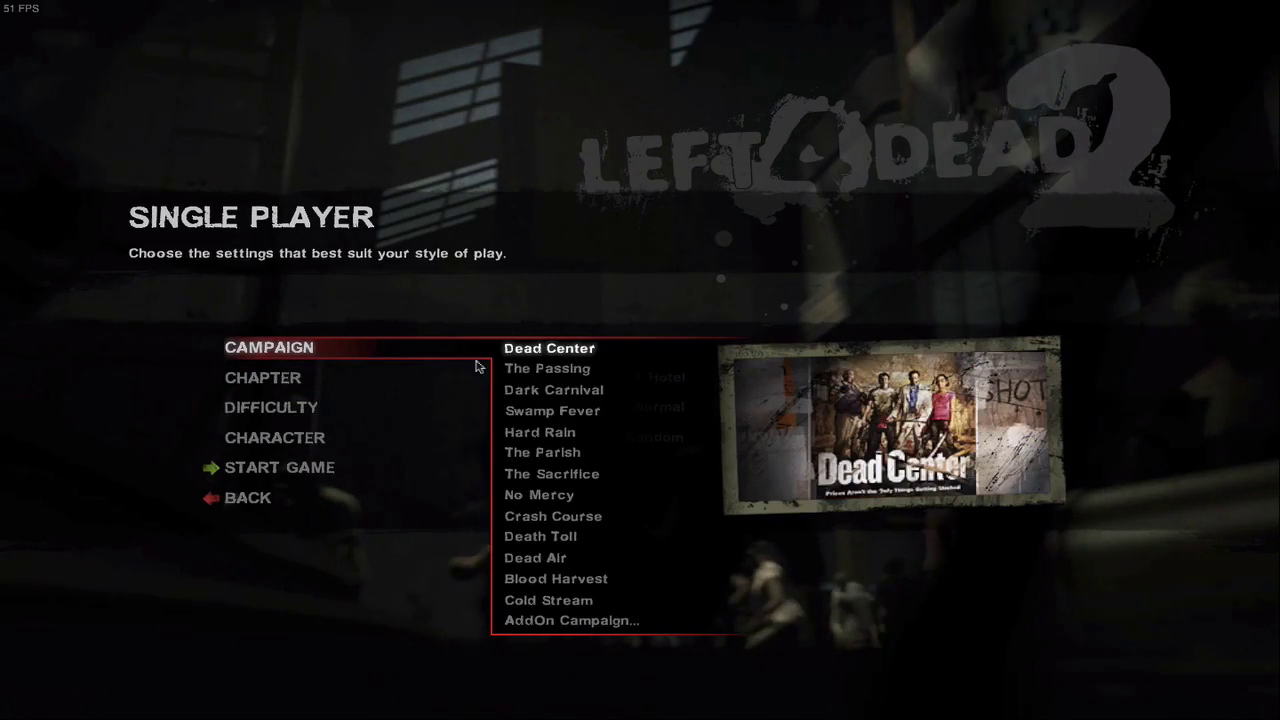
pyautogui.click(590, 620)
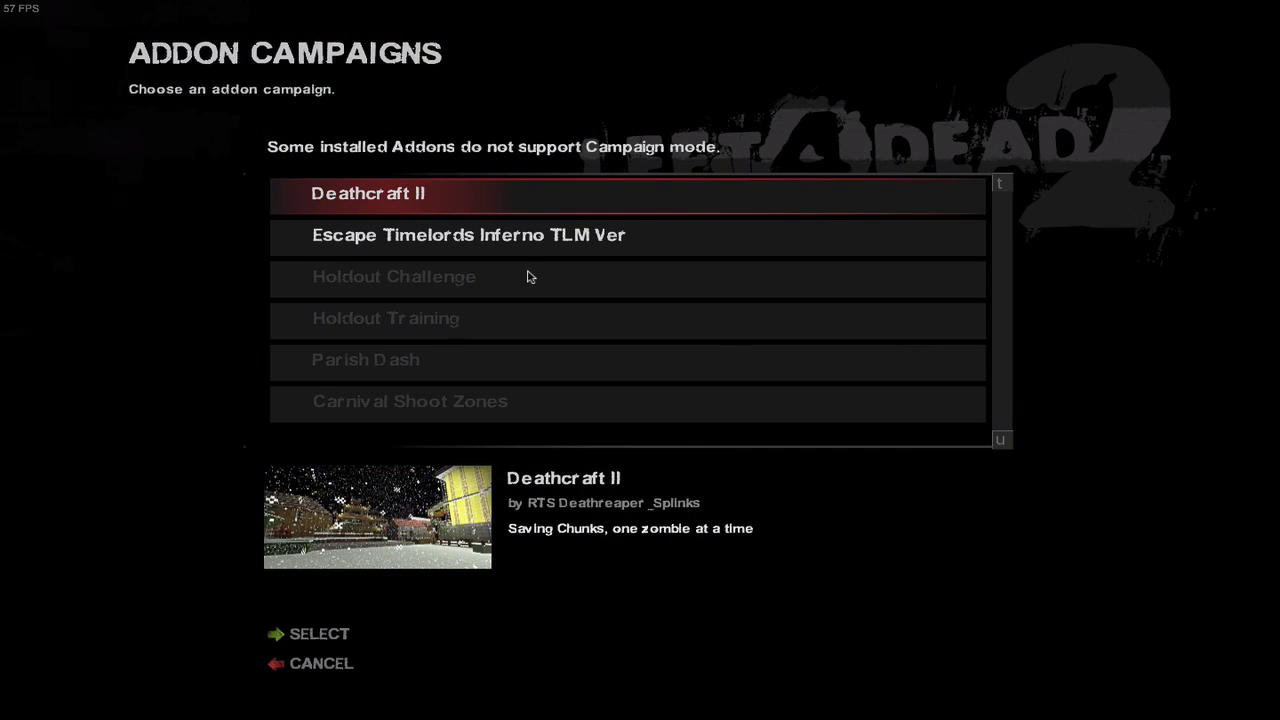
pyautogui.click(362, 634)
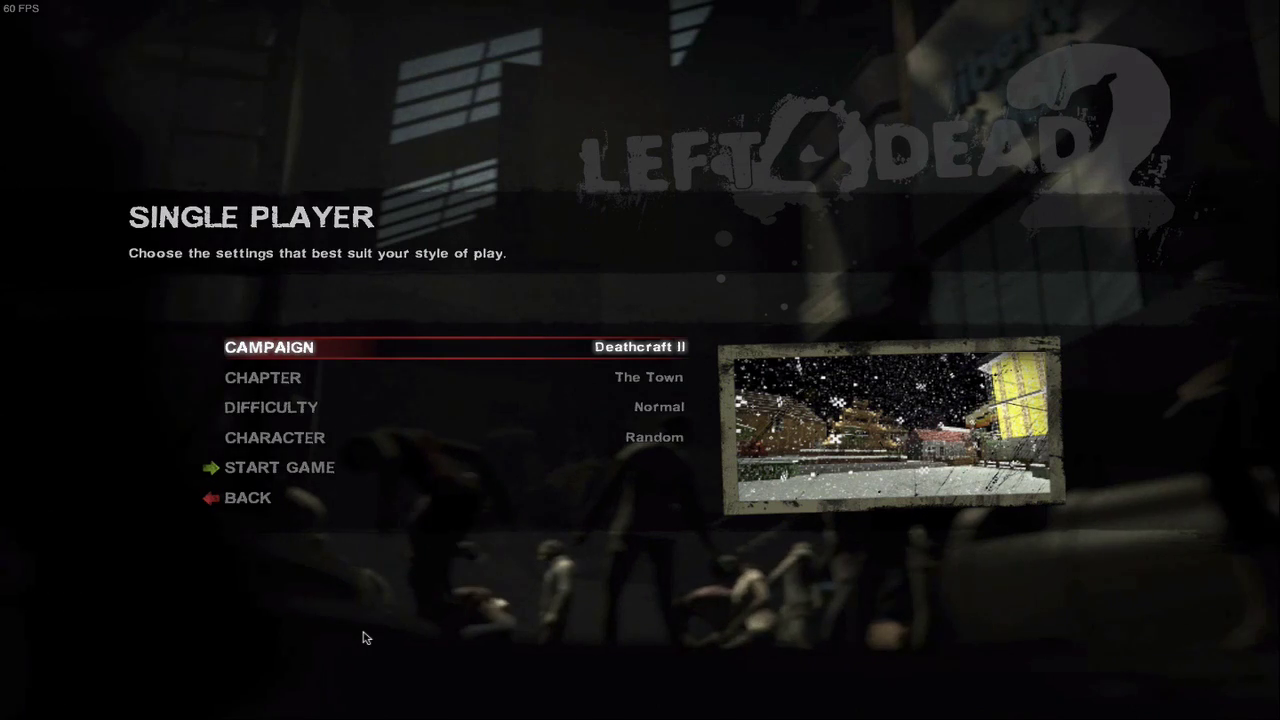
# - Set difficulty to Easy, keep the current character, and start the game
pyautogui.click(673, 416)
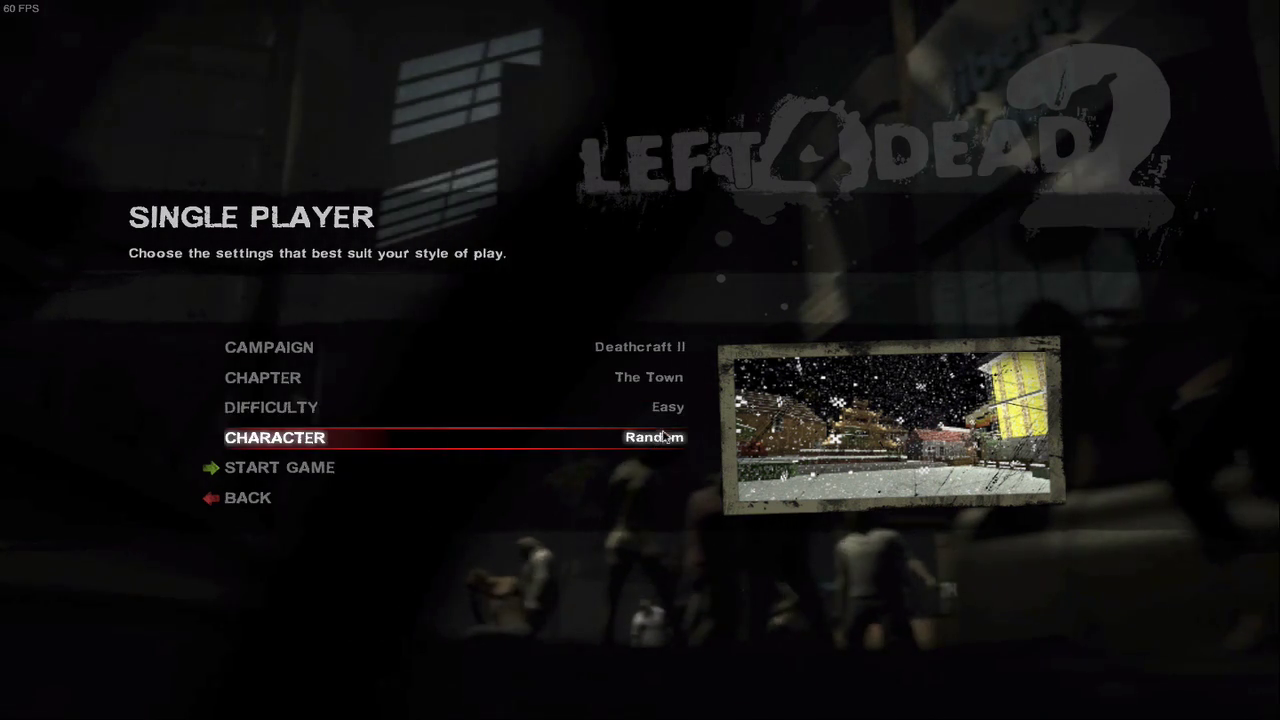
pyautogui.click(666, 440)
pyautogui.click(650, 439)
pyautogui.click(279, 467)
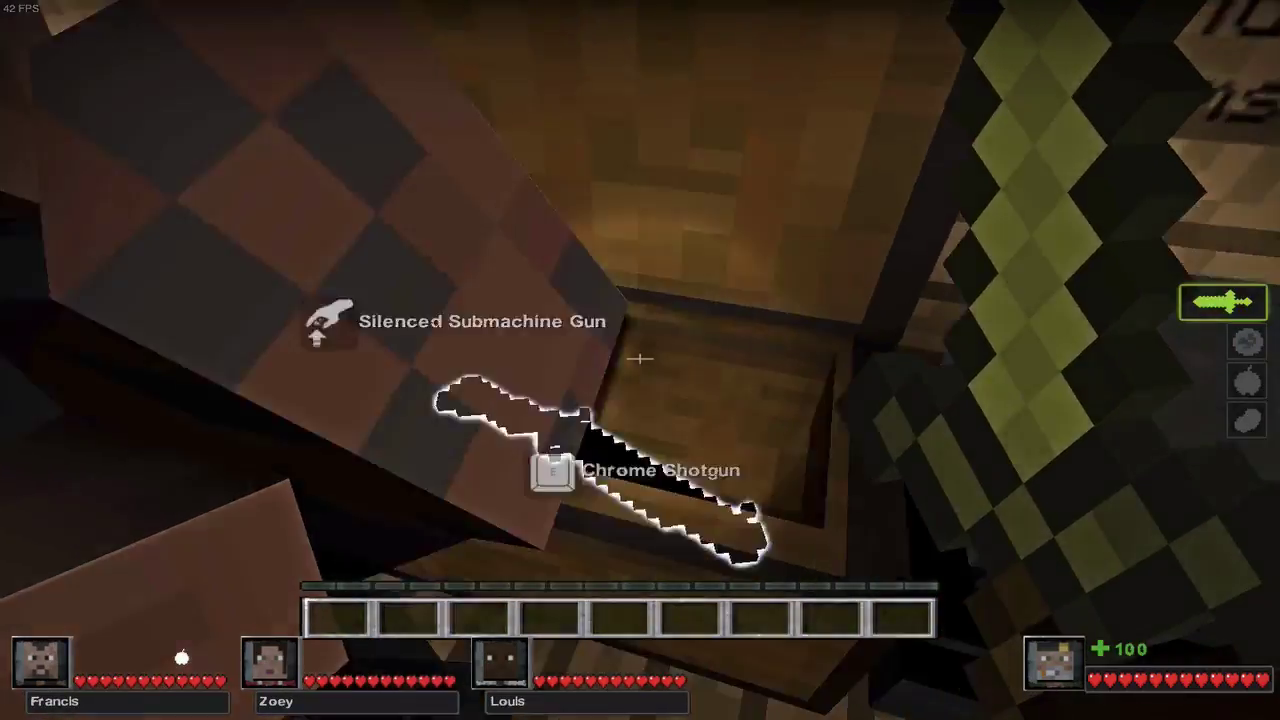
# - Take the Chrome Shotgun, switch to the melee weapon, and walk toward the door
pyautogui.press('e')
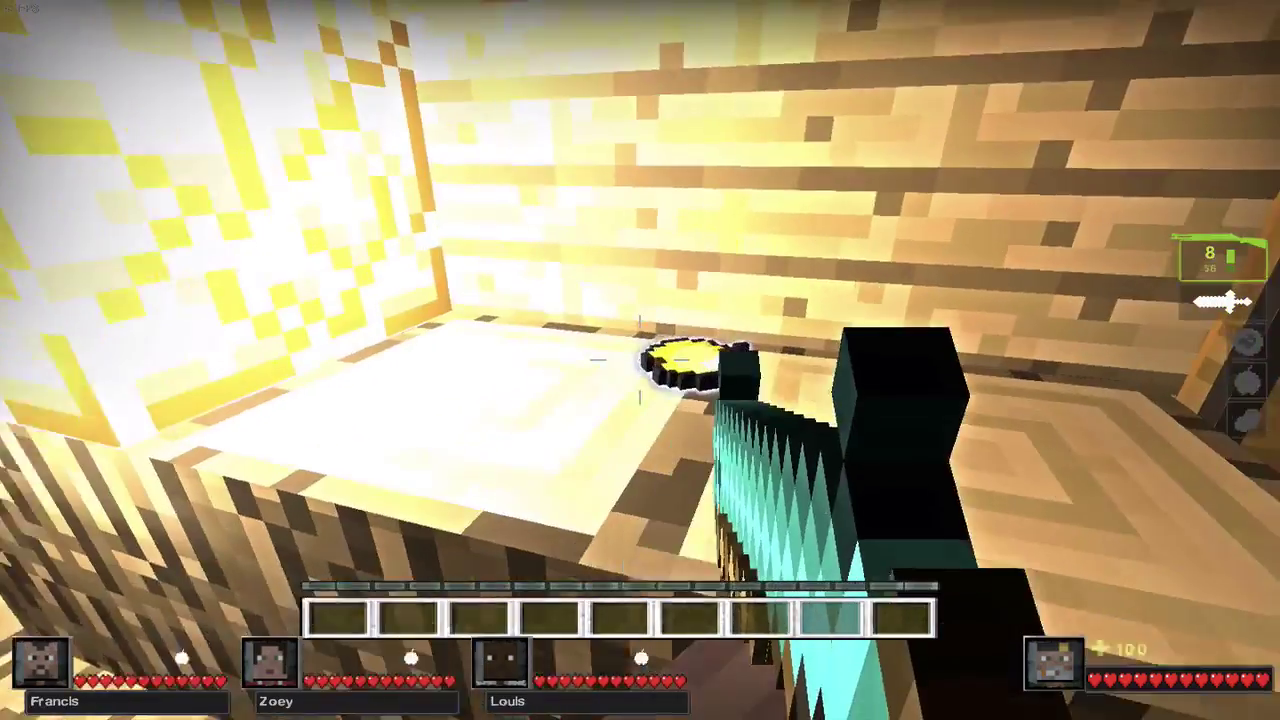
pyautogui.press('5')
pyautogui.press('2')
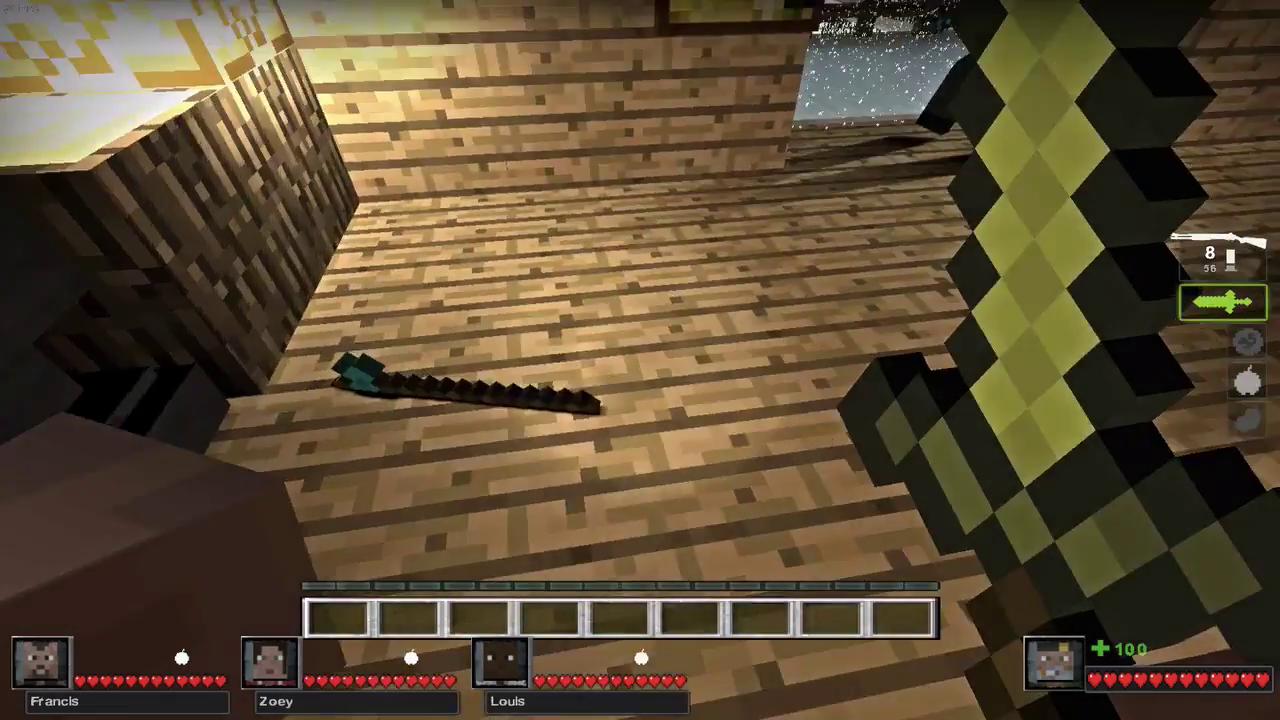
pyautogui.press('w')
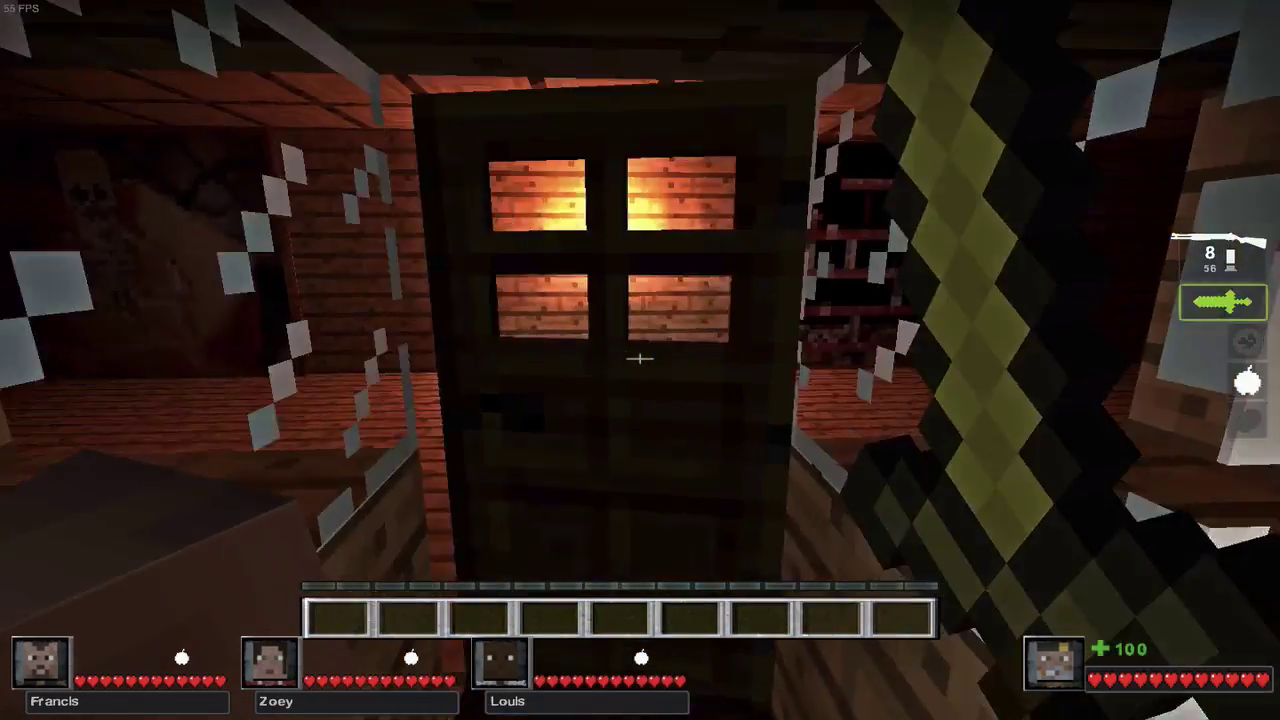